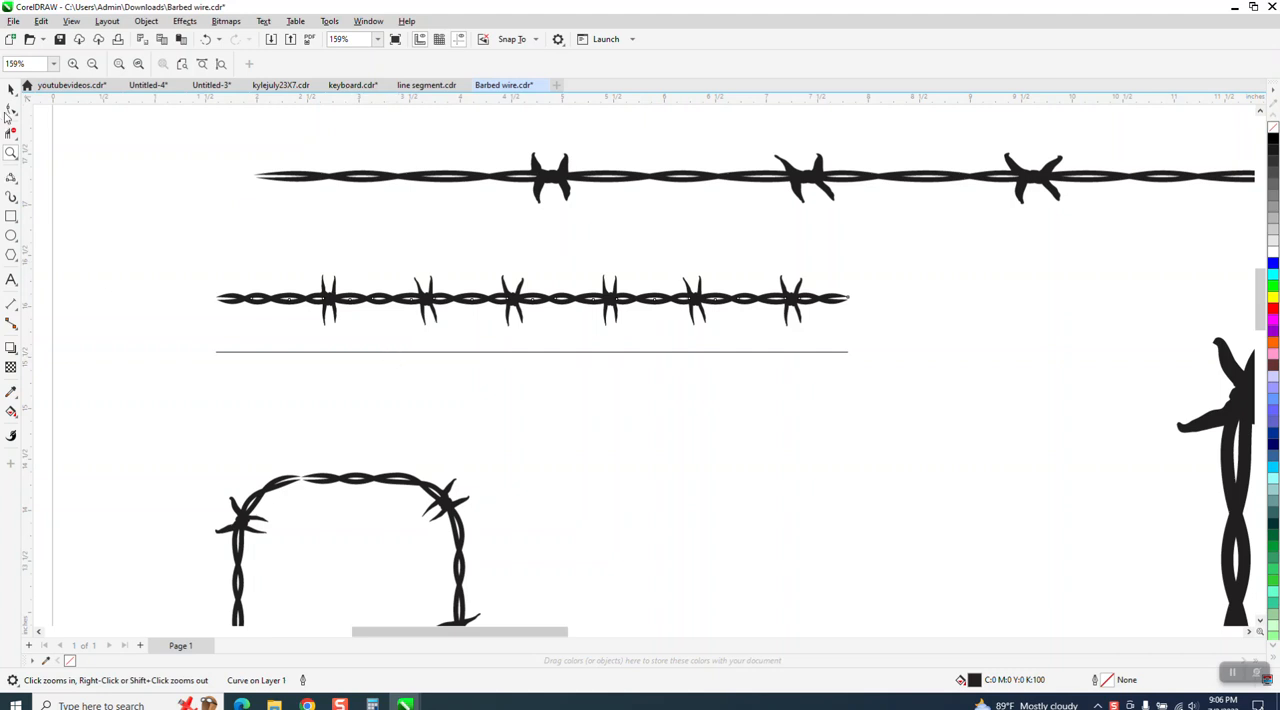
Select the short straight barbed wire and save it as an Artistic Media brush named bb.
{"action": "left_click", "coordinate": [11, 88]}
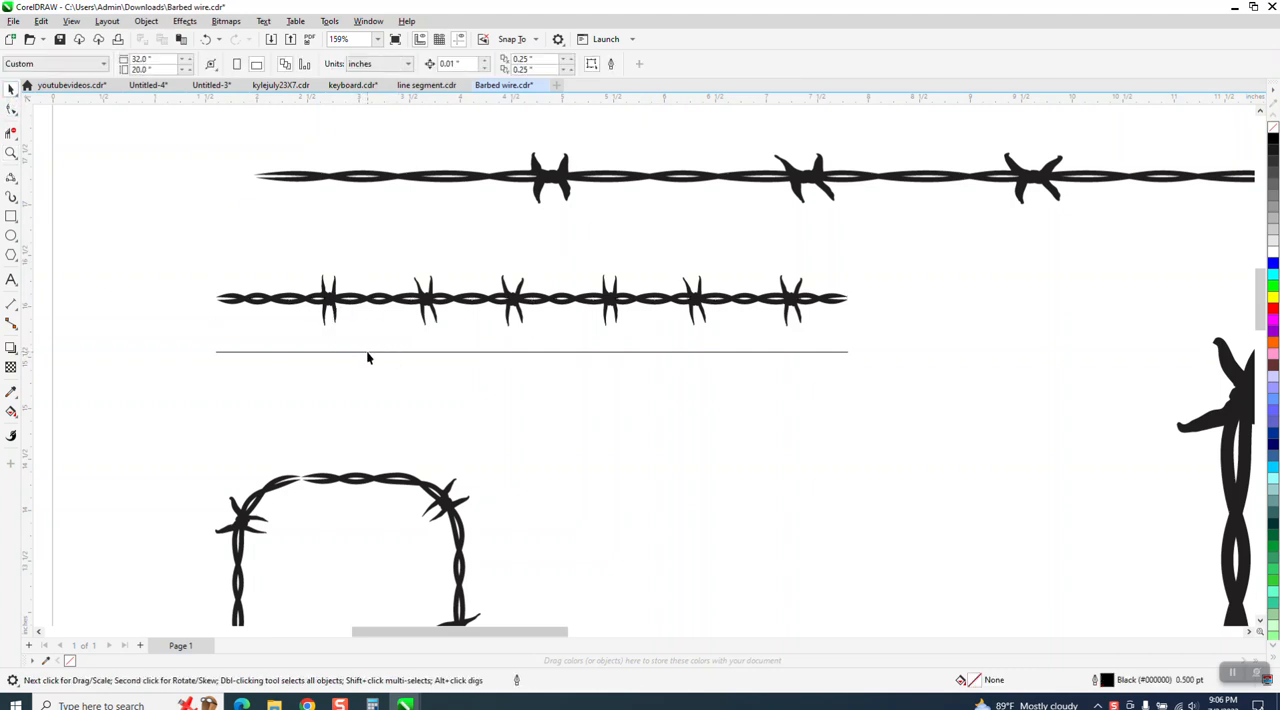
{"action": "left_click", "coordinate": [366, 352]}
{"action": "left_click", "coordinate": [370, 298]}
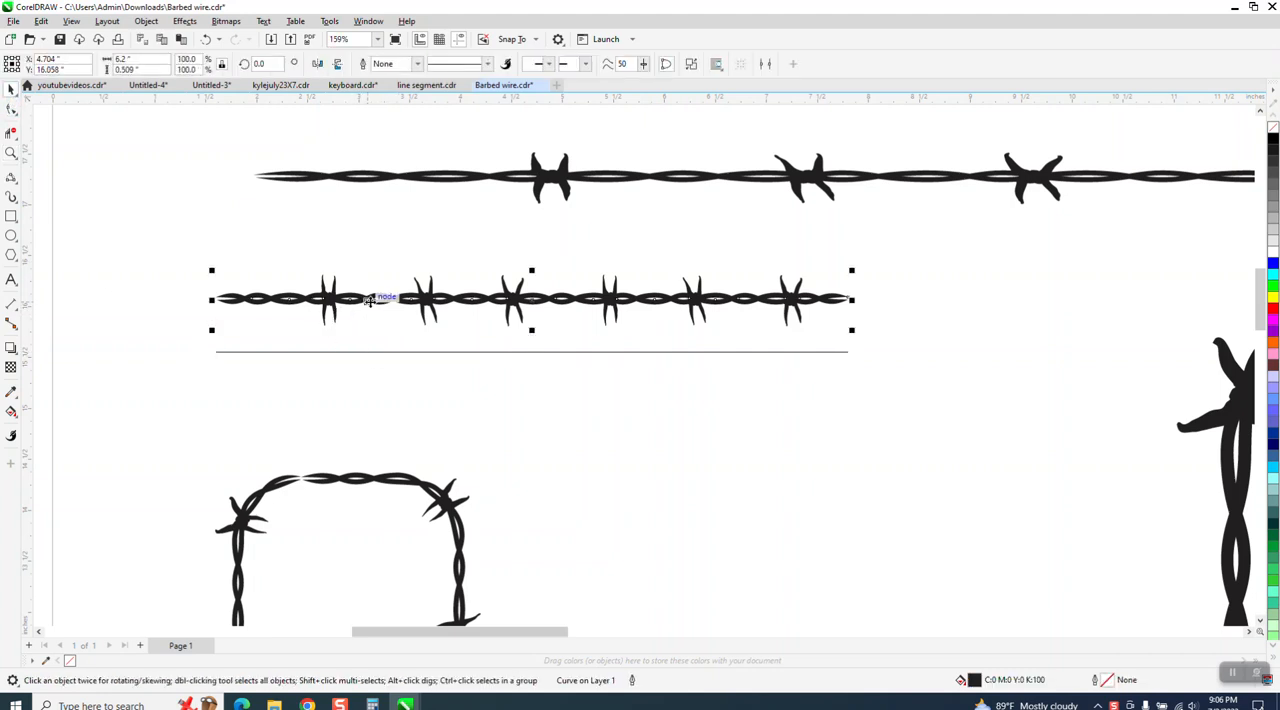
{"action": "left_click", "coordinate": [17, 204]}
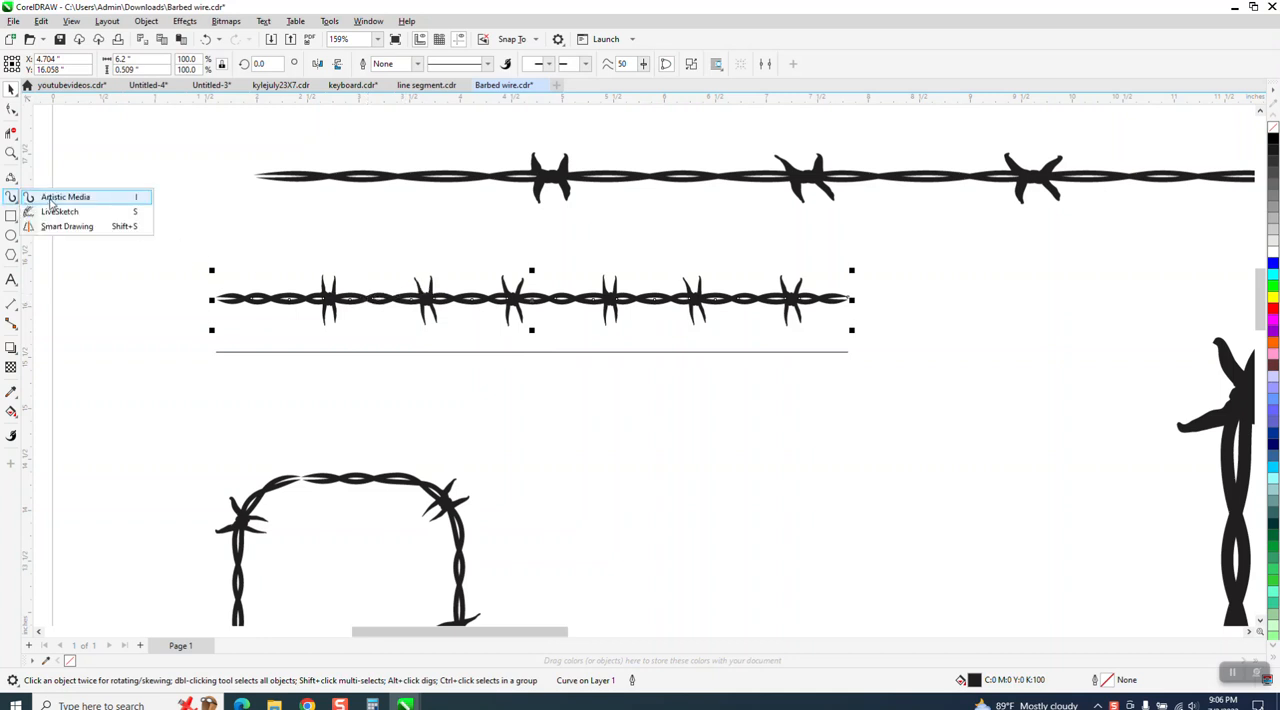
{"action": "left_click", "coordinate": [56, 198]}
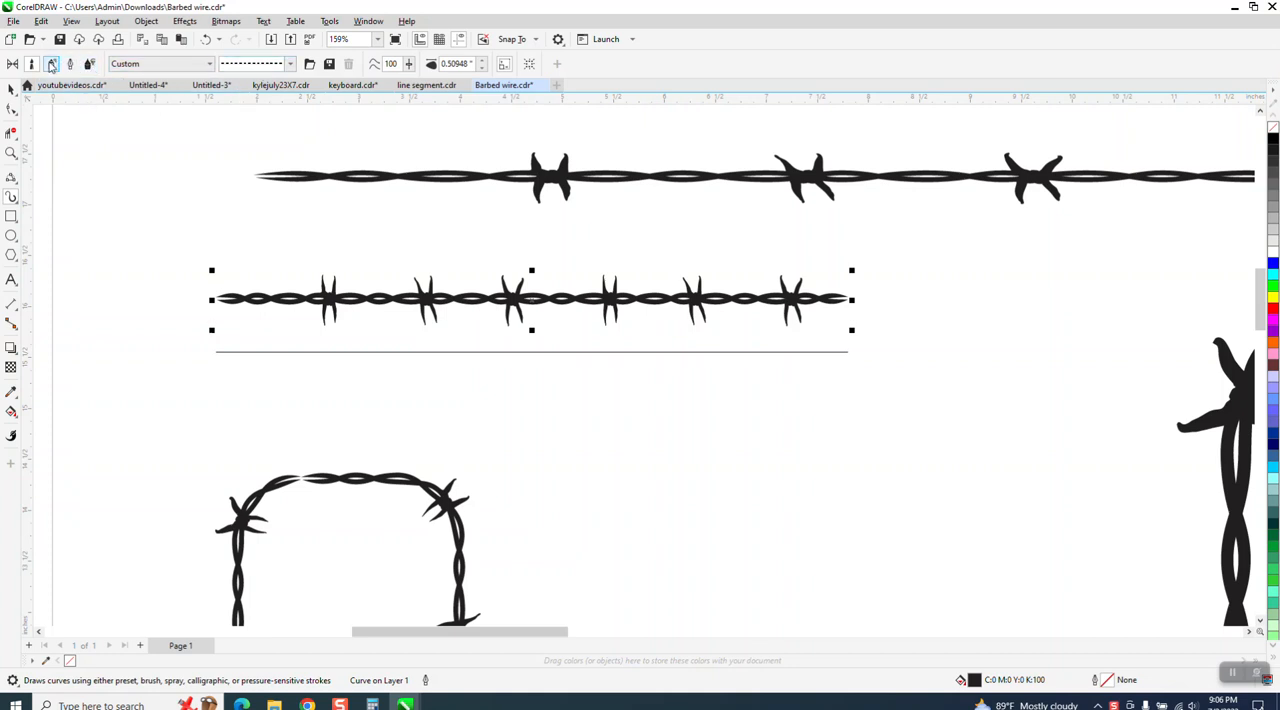
{"action": "left_click", "coordinate": [52, 64]}
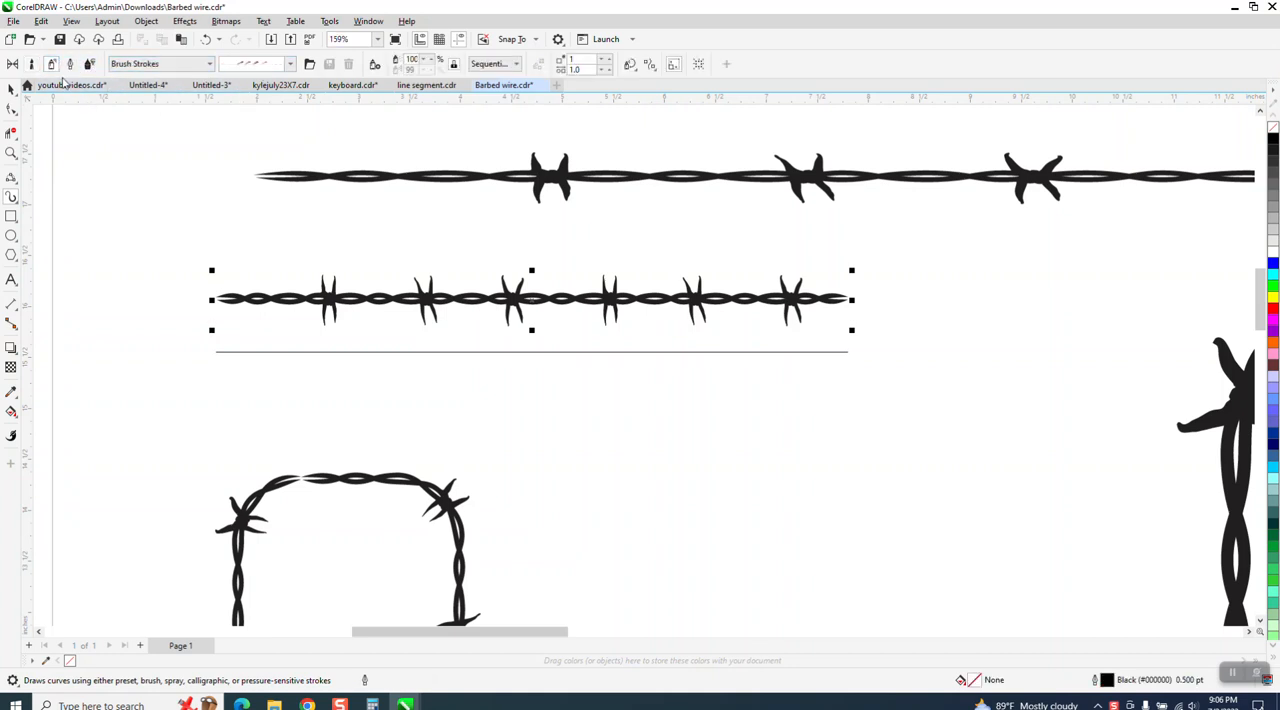
{"action": "left_click", "coordinate": [17, 185]}
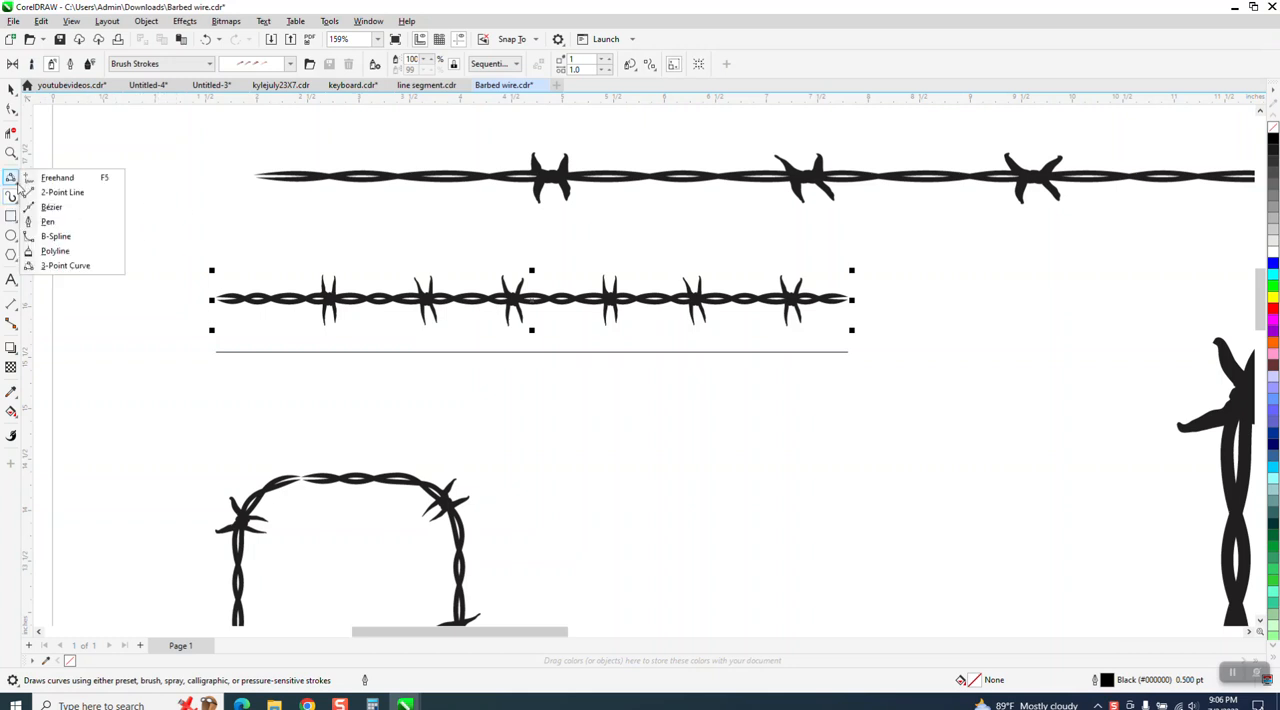
{"action": "left_click", "coordinate": [16, 202]}
{"action": "left_click", "coordinate": [58, 197]}
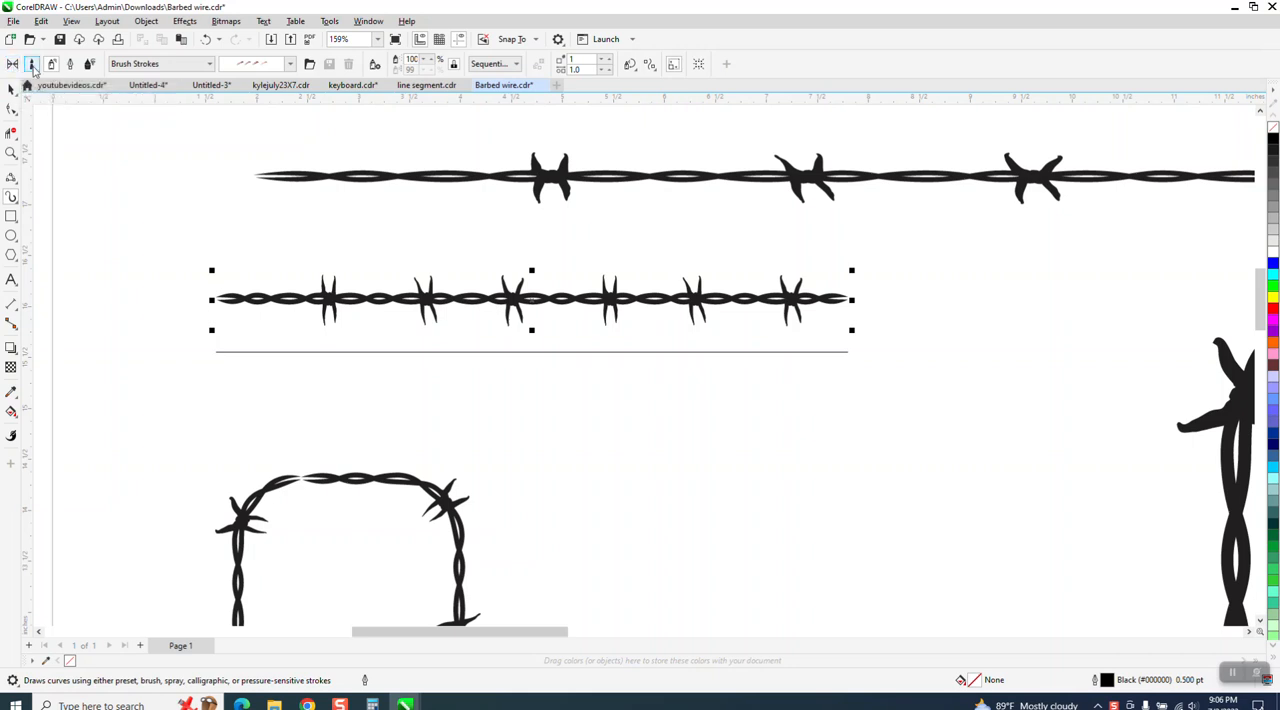
{"action": "left_click", "coordinate": [33, 67]}
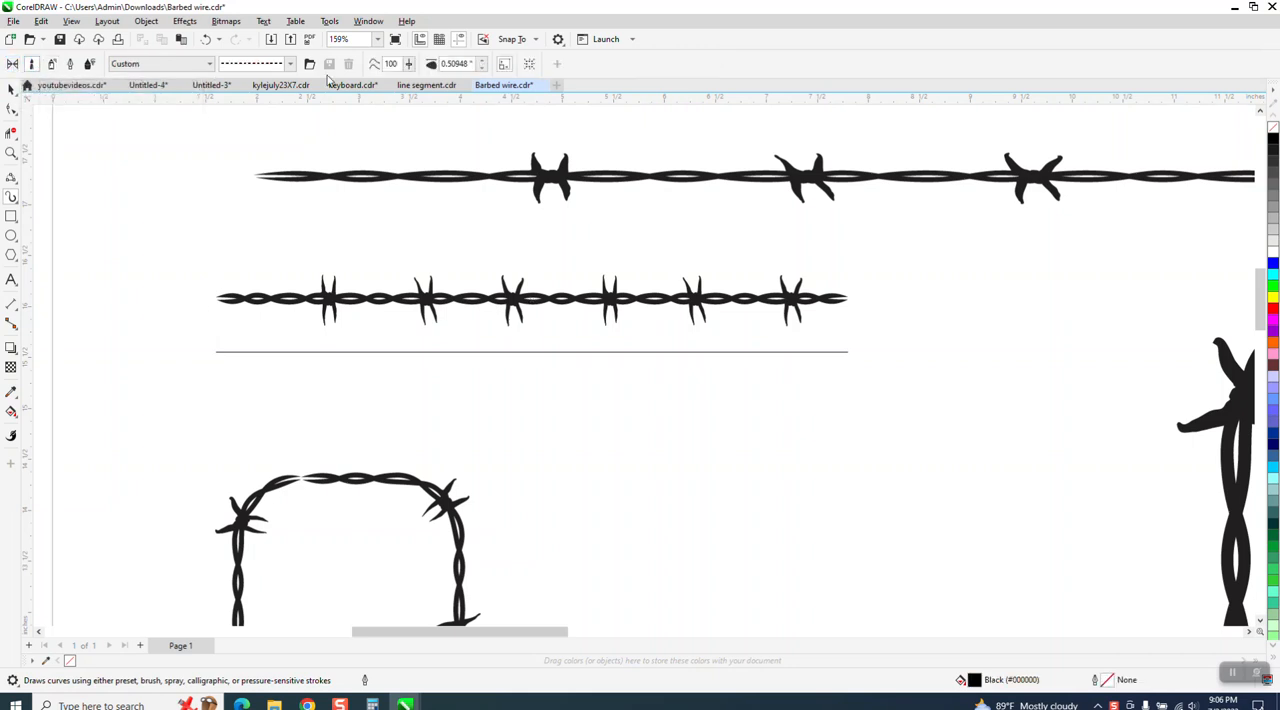
{"action": "left_click", "coordinate": [400, 304]}
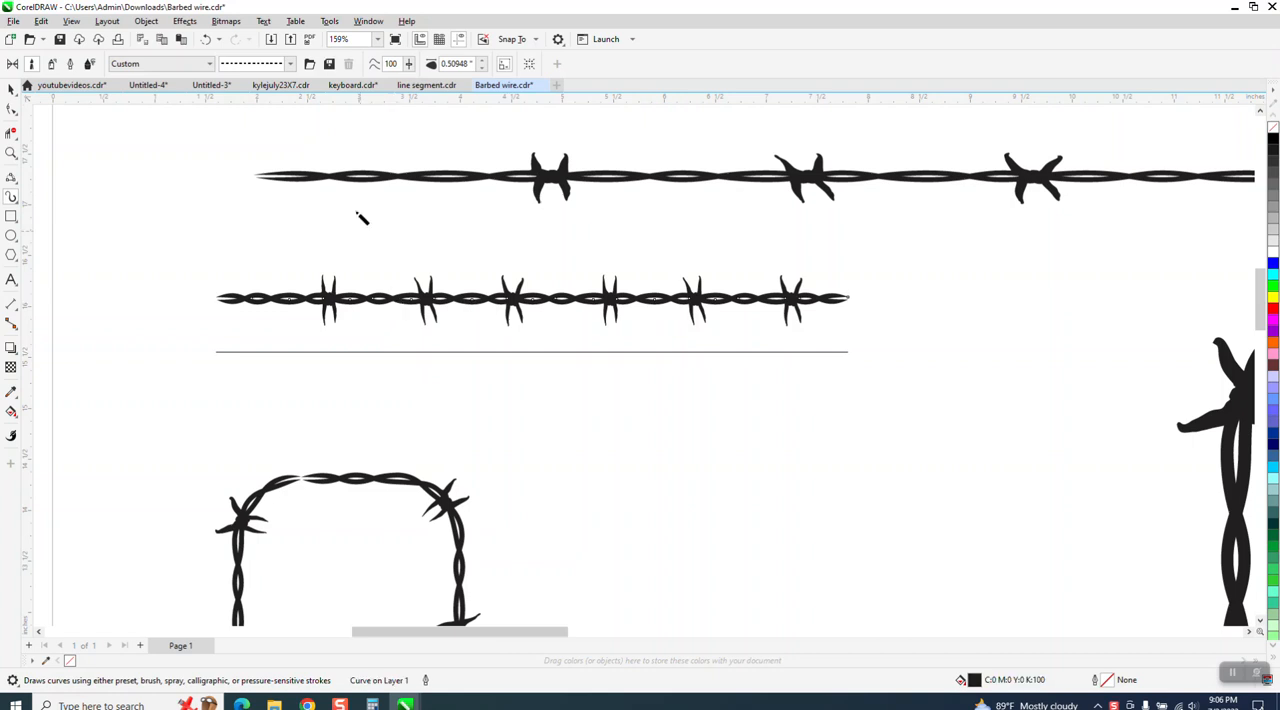
{"action": "left_click", "coordinate": [329, 64]}
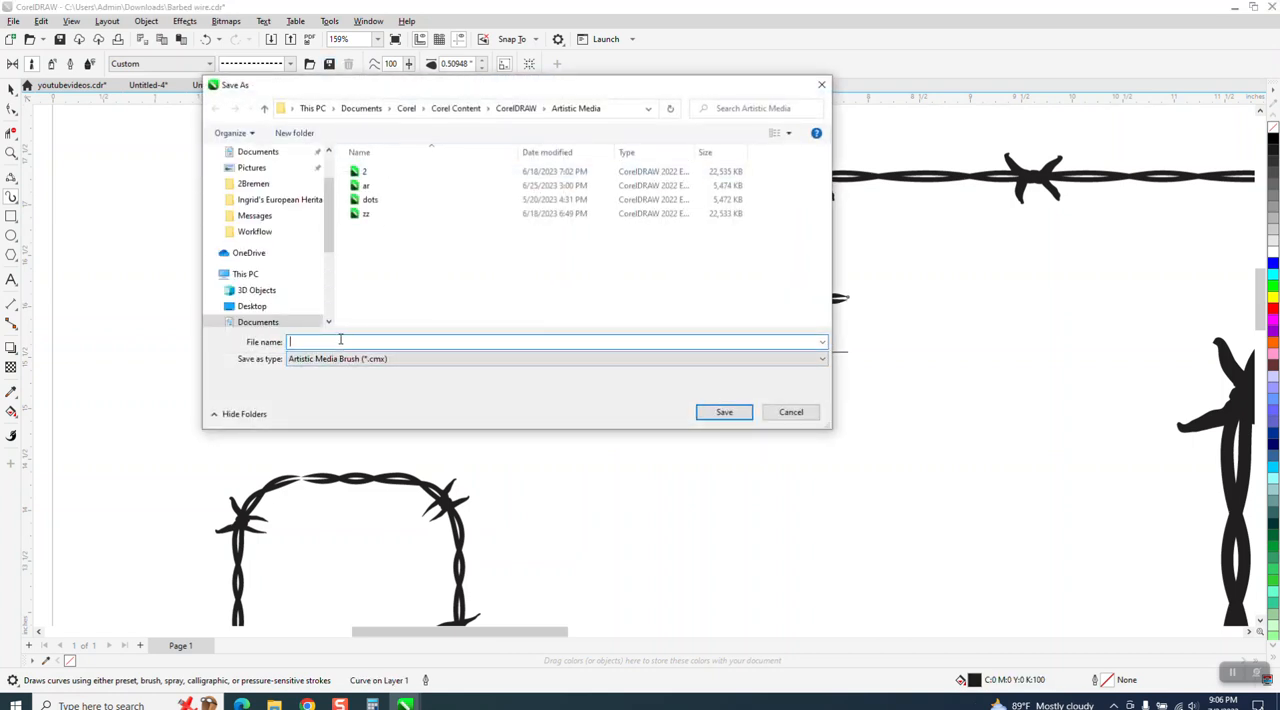
{"action": "type", "text": "bb"}
{"action": "left_click", "coordinate": [722, 412]}
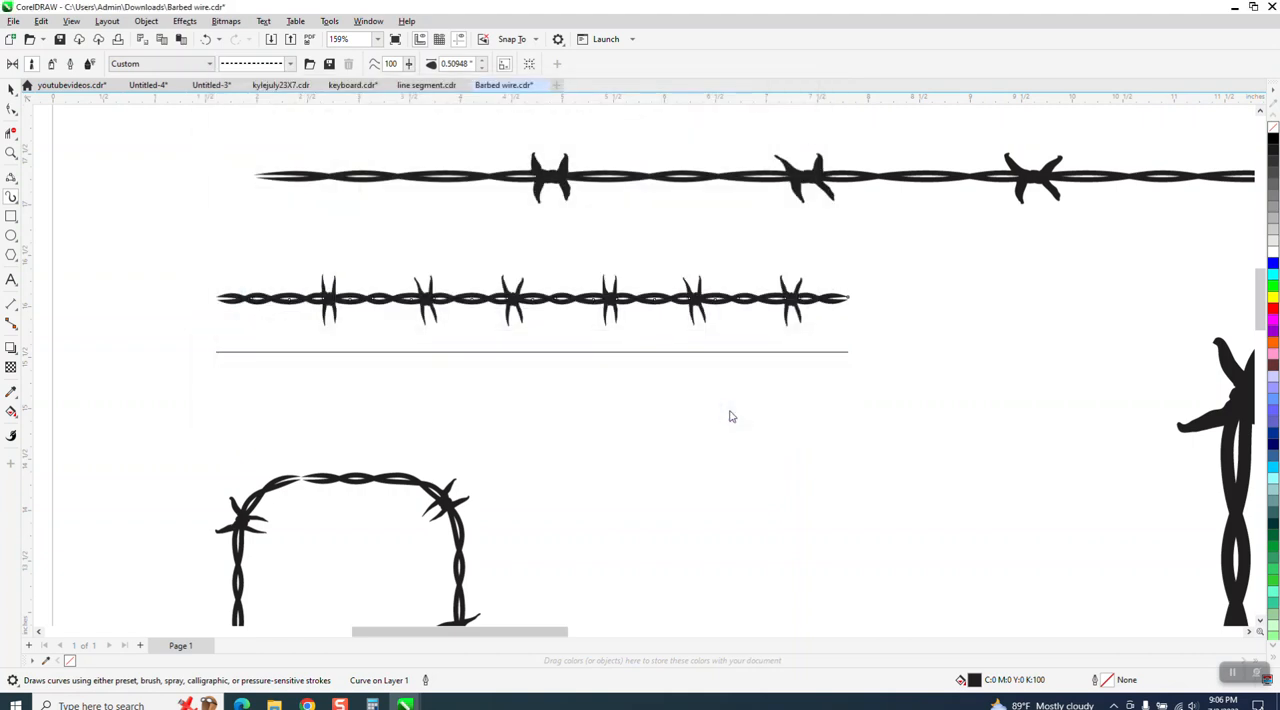
{"action": "left_click", "coordinate": [566, 356]}
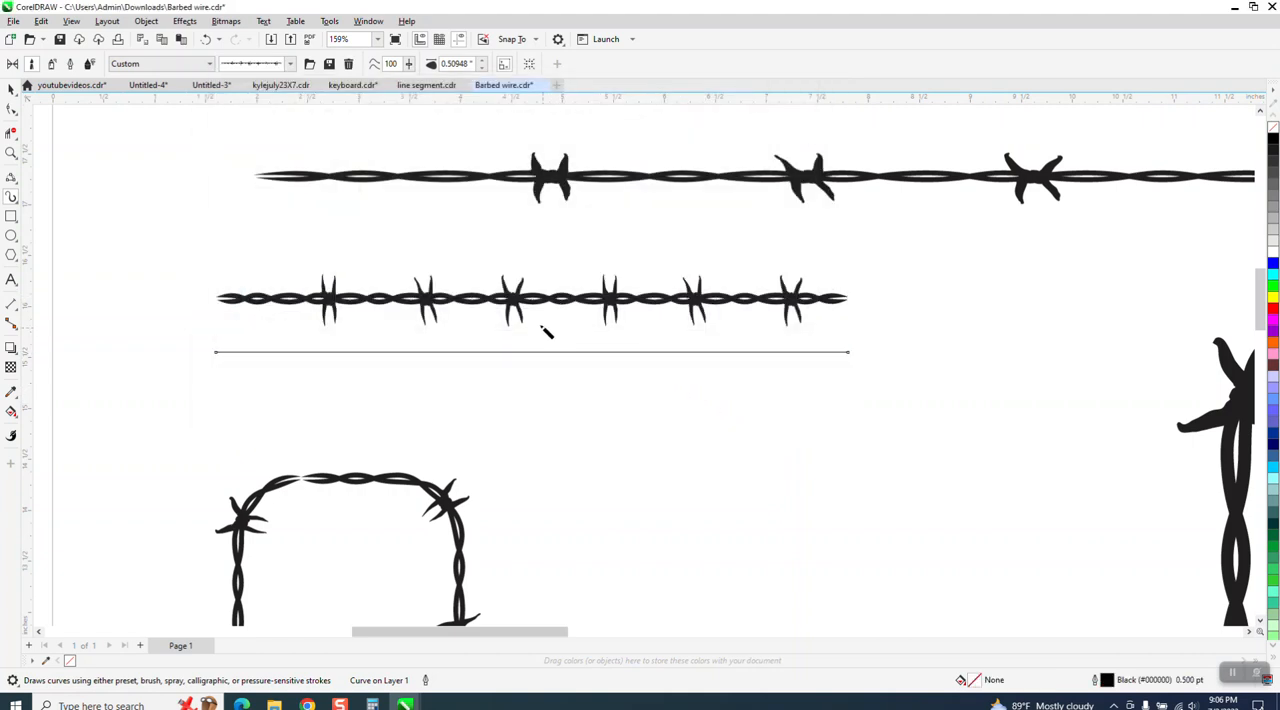
{"action": "left_click", "coordinate": [481, 67]}
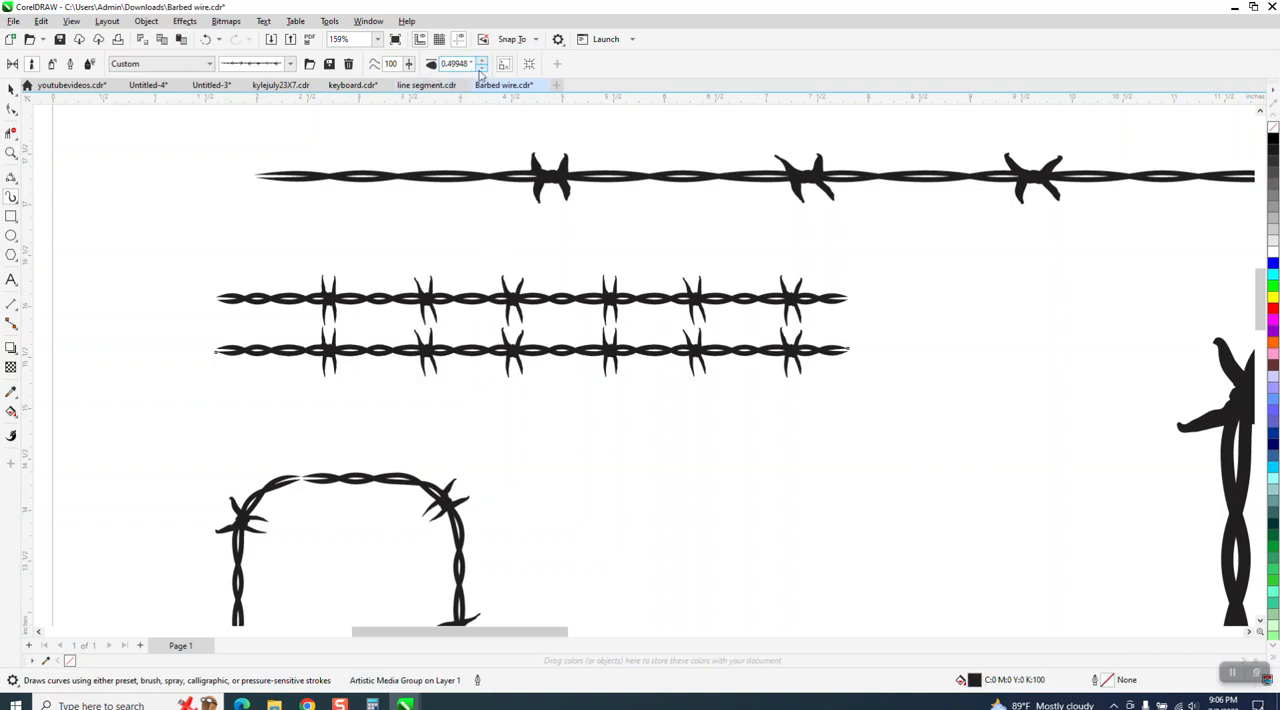
{"action": "left_click", "coordinate": [207, 40]}
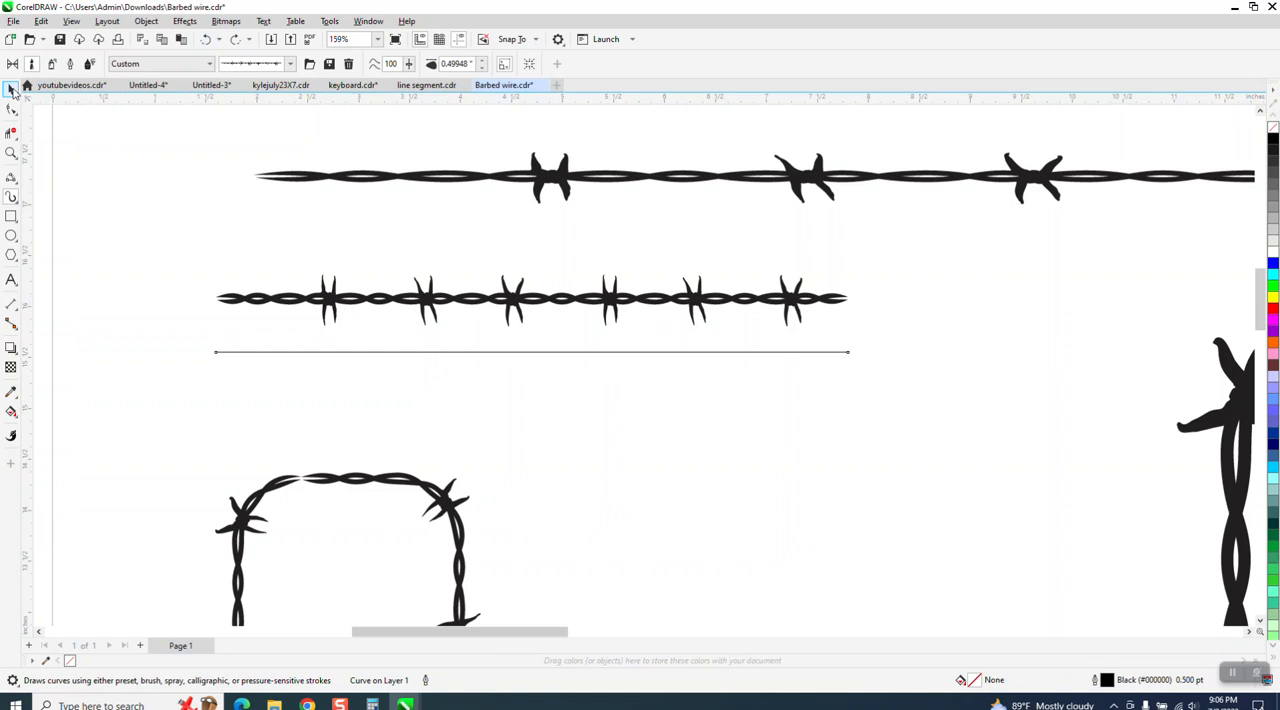
Set the long straight line's width to 12 inches.
{"action": "left_click", "coordinate": [10, 88]}
{"action": "left_click_drag", "start_coordinate": [550, 308], "coordinate": [465, 273]}
{"action": "scroll", "coordinate": [494, 324], "scroll_direction": "down", "scroll_amount": 1}
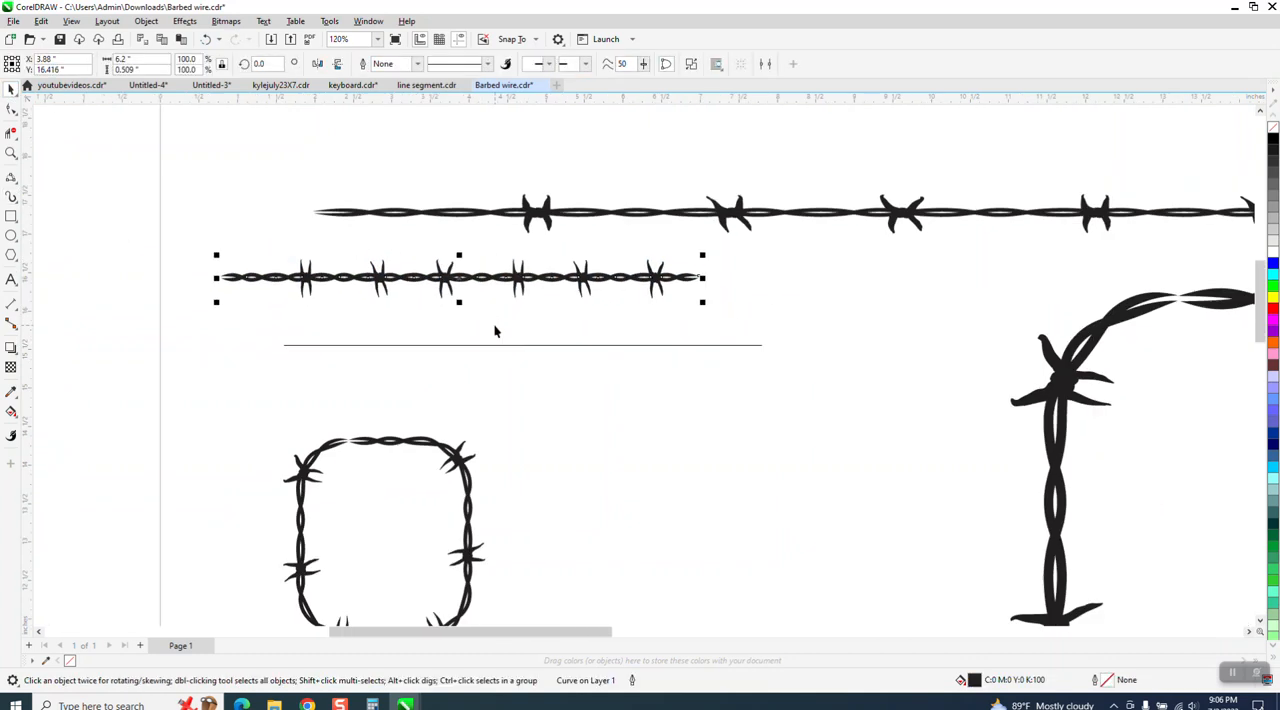
{"action": "left_click", "coordinate": [507, 345]}
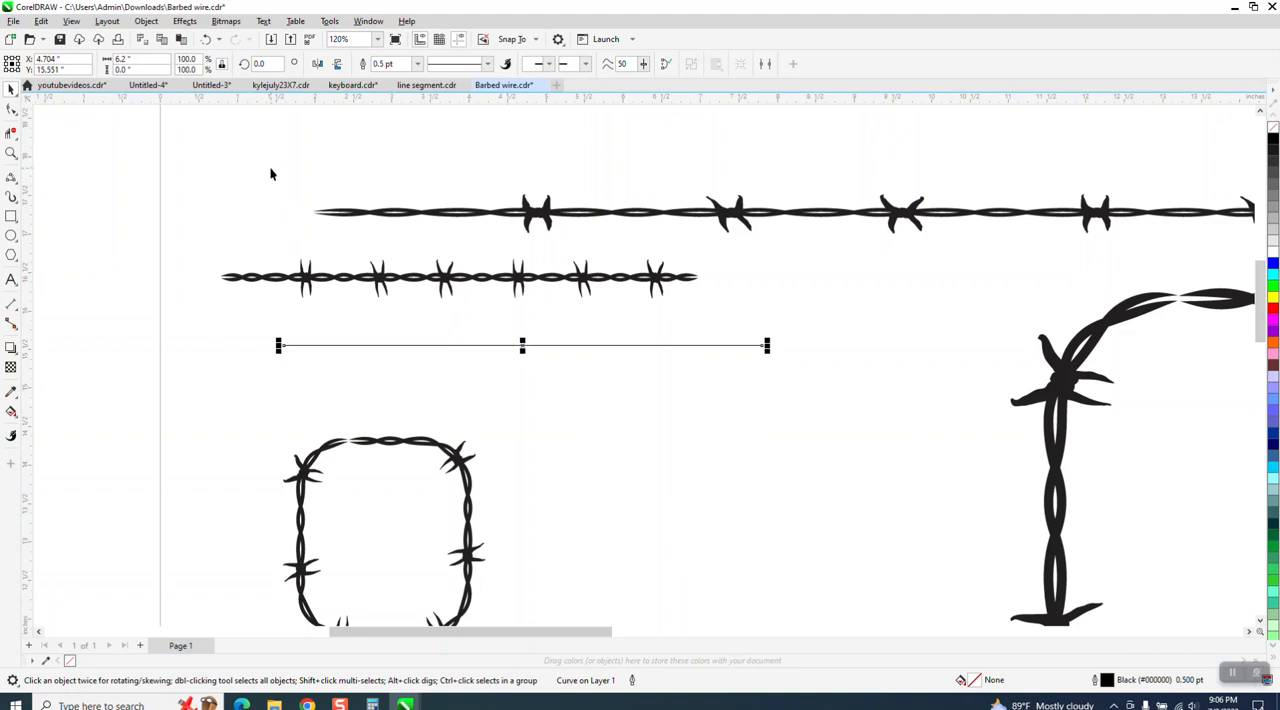
{"action": "left_click", "coordinate": [365, 280]}
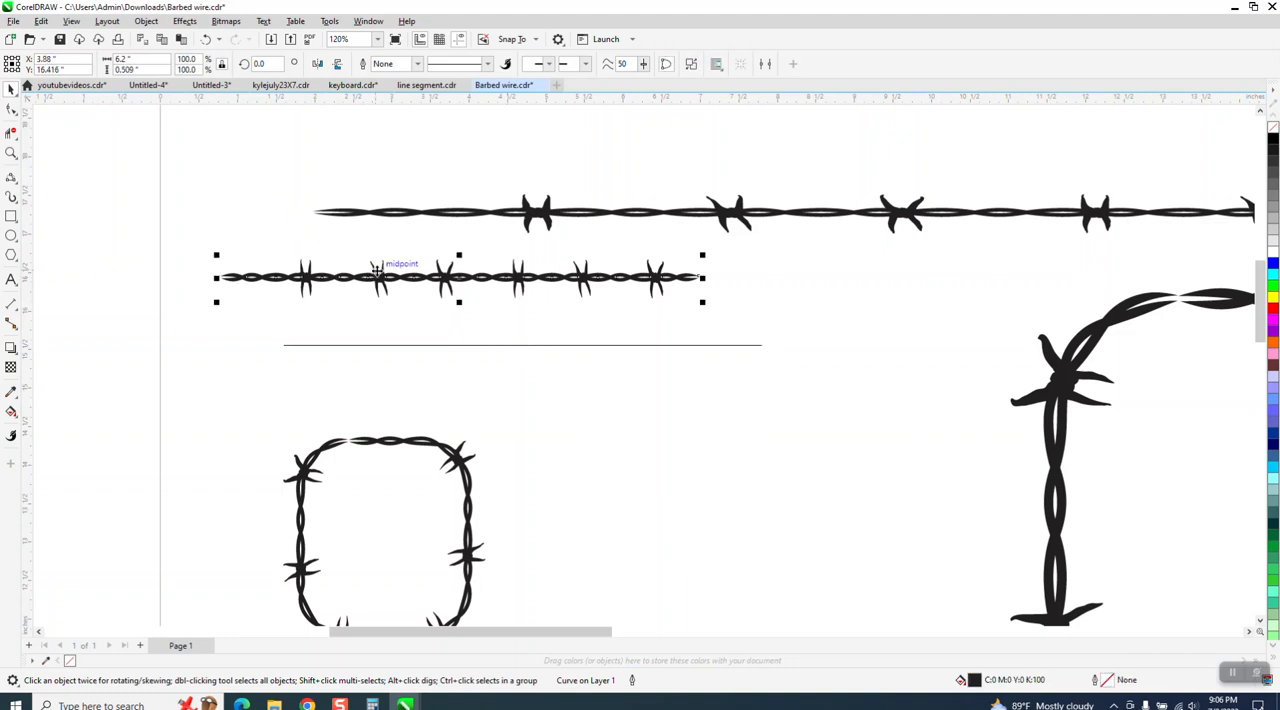
{"action": "left_click", "coordinate": [437, 347]}
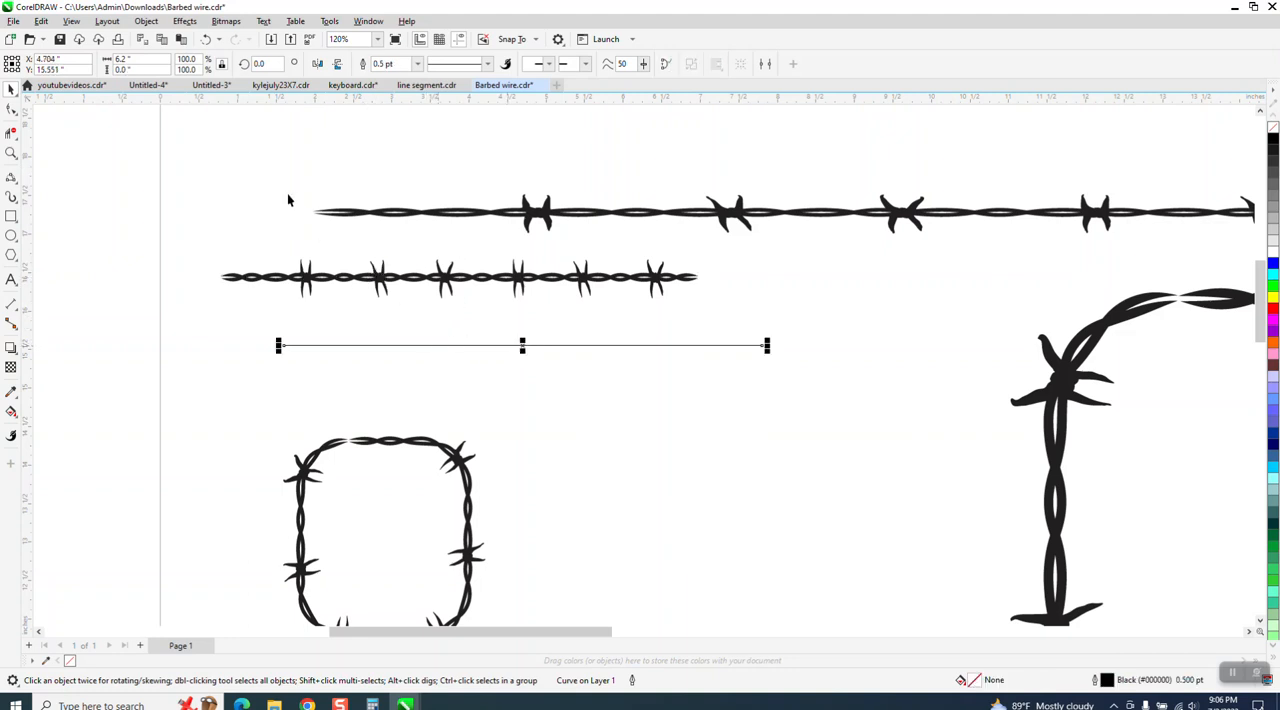
{"action": "left_click_drag", "start_coordinate": [137, 60], "coordinate": [102, 63]}
{"action": "type", "text": "12"}
{"action": "key", "text": "Return"}
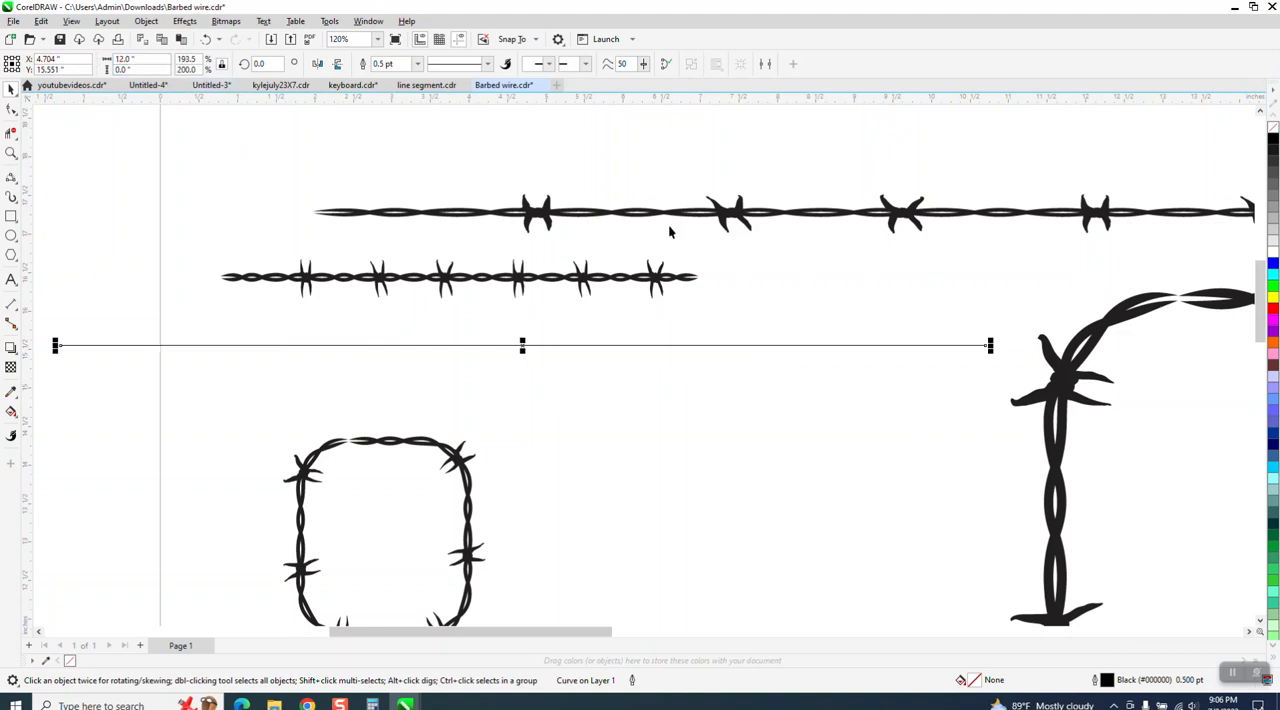
Remove the short barbed wire's fill and give it a black outline.
{"action": "left_click", "coordinate": [580, 285]}
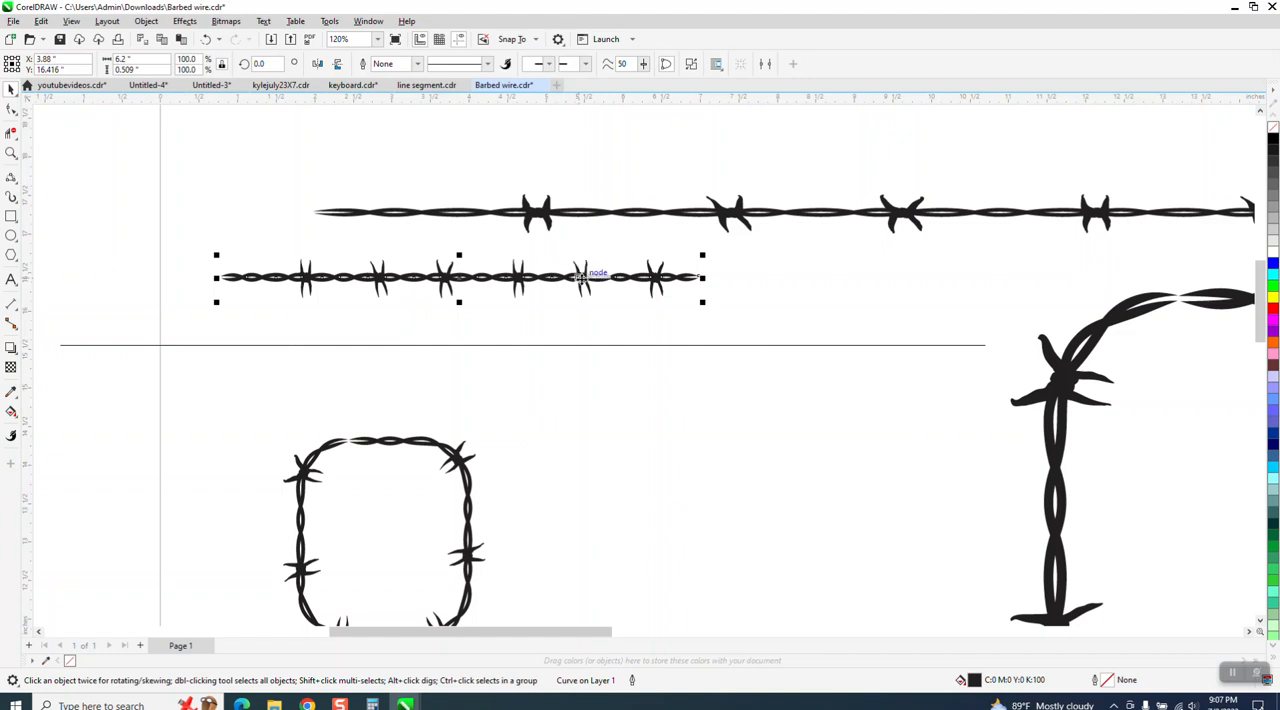
{"action": "left_click", "coordinate": [1273, 128]}
{"action": "right_click", "coordinate": [1273, 141]}
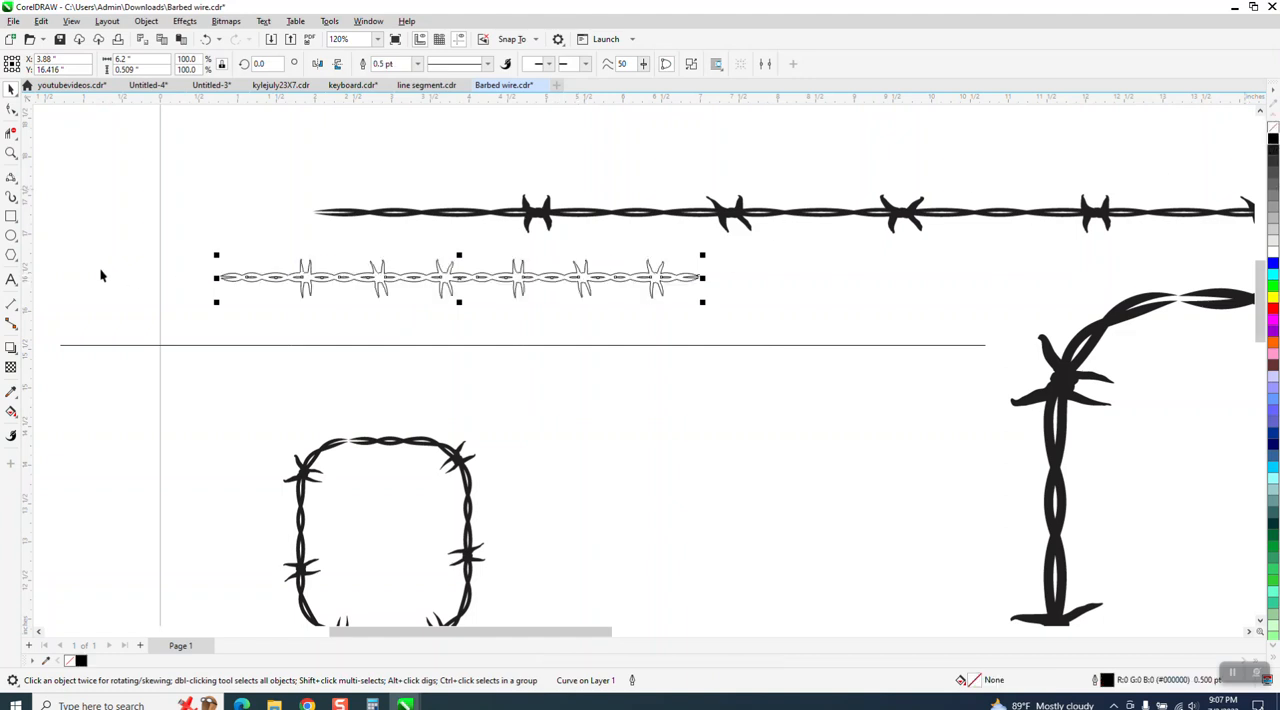
Set the nudge distance to 6.2 inches, then duplicate the short wire and nudge the copy one step left.
{"action": "left_click", "coordinate": [11, 153]}
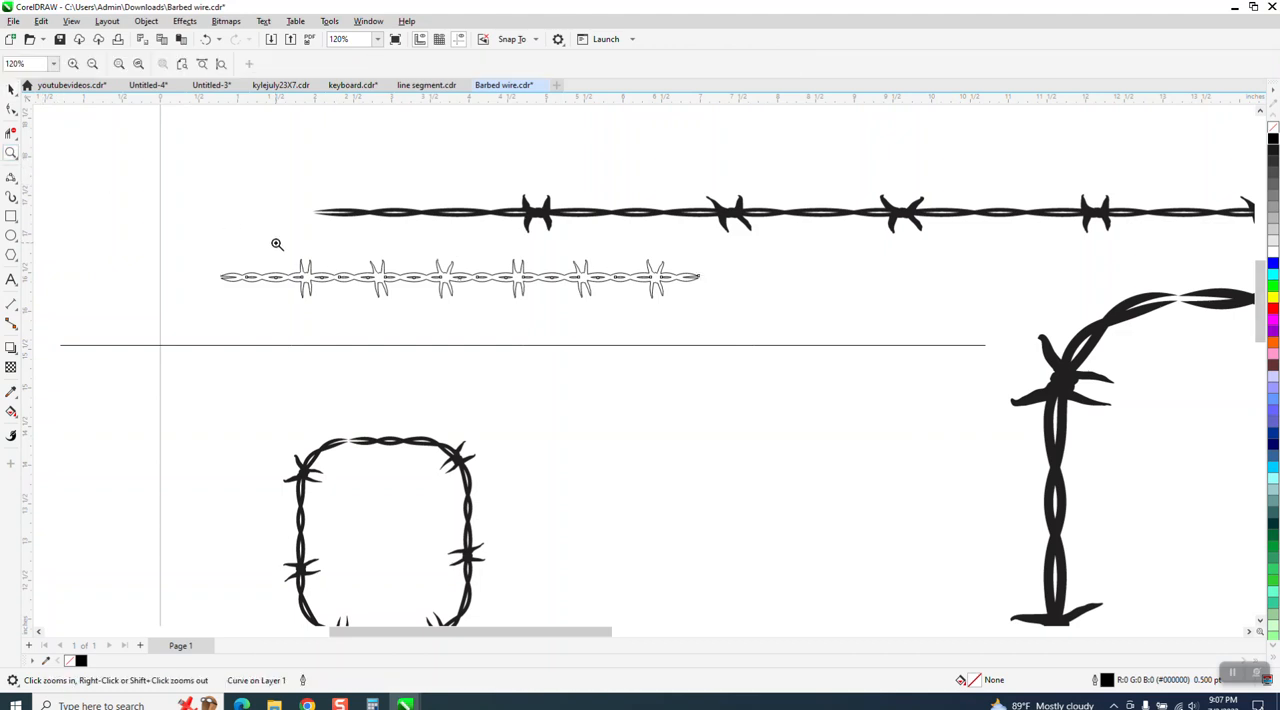
{"action": "left_click_drag", "start_coordinate": [200, 243], "coordinate": [797, 332]}
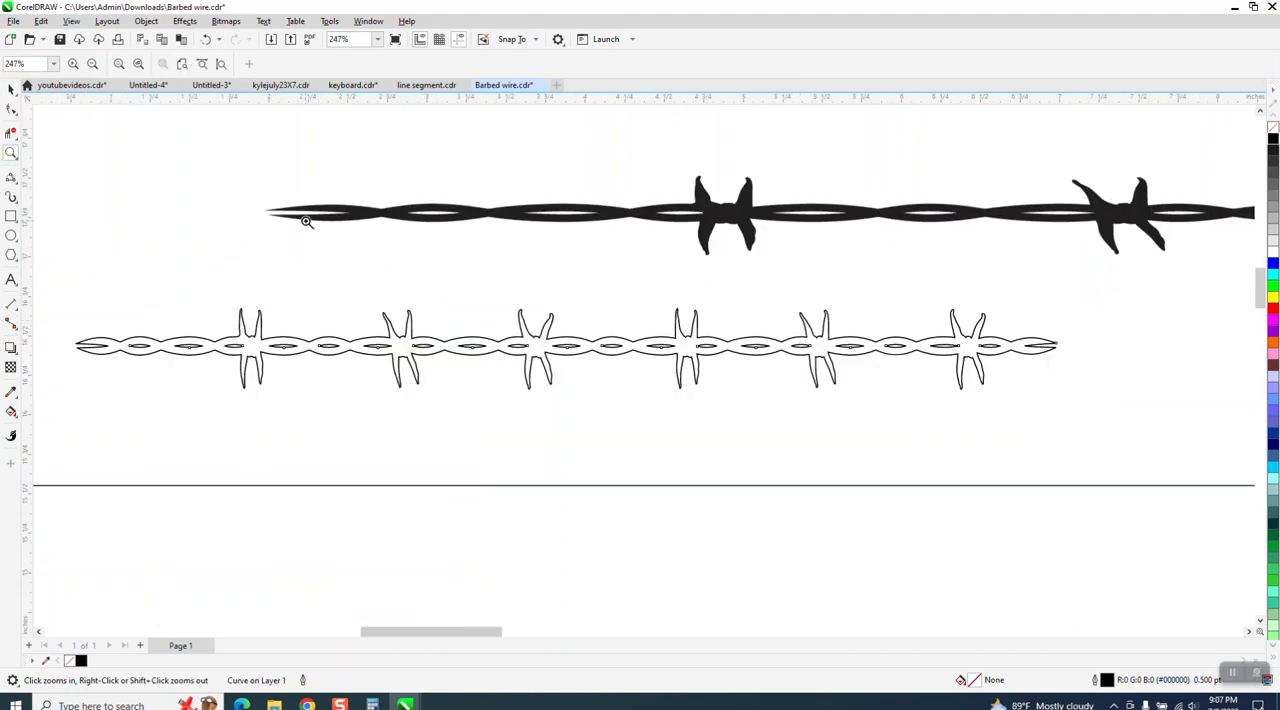
{"action": "right_click", "coordinate": [303, 216]}
{"action": "left_click", "coordinate": [12, 90]}
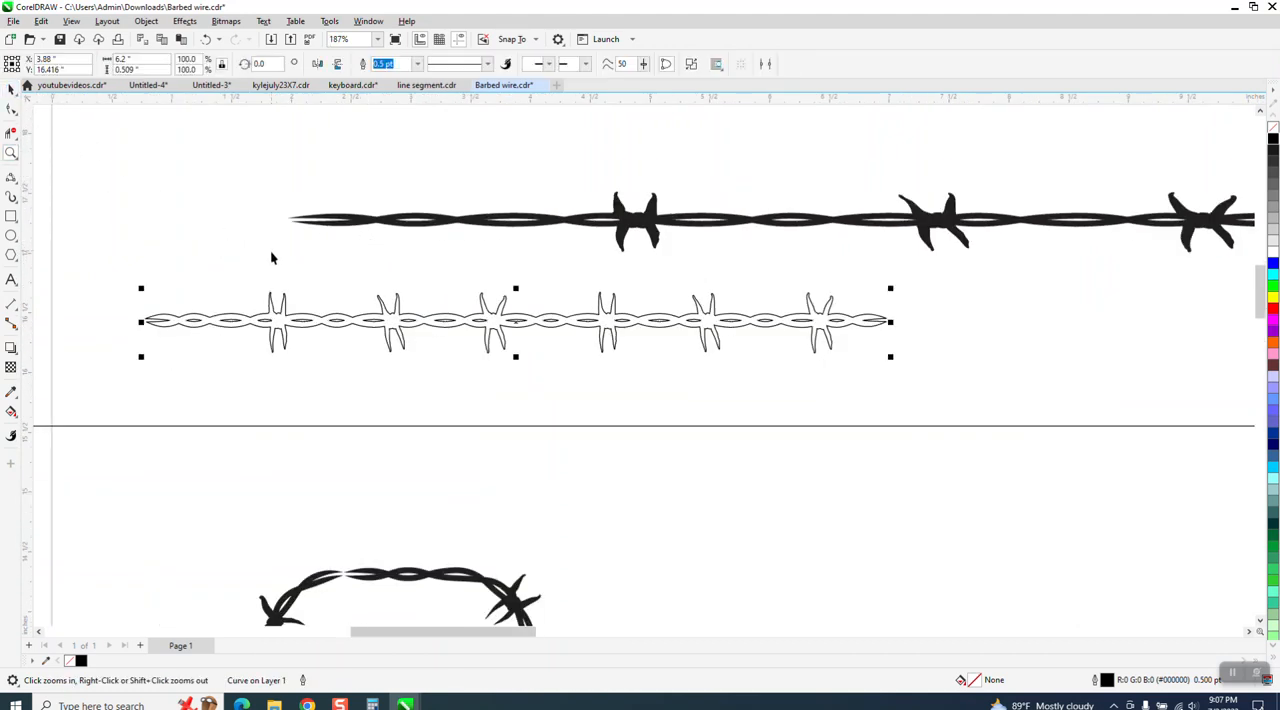
{"action": "scroll", "coordinate": [520, 258], "scroll_direction": "down", "scroll_amount": 2}
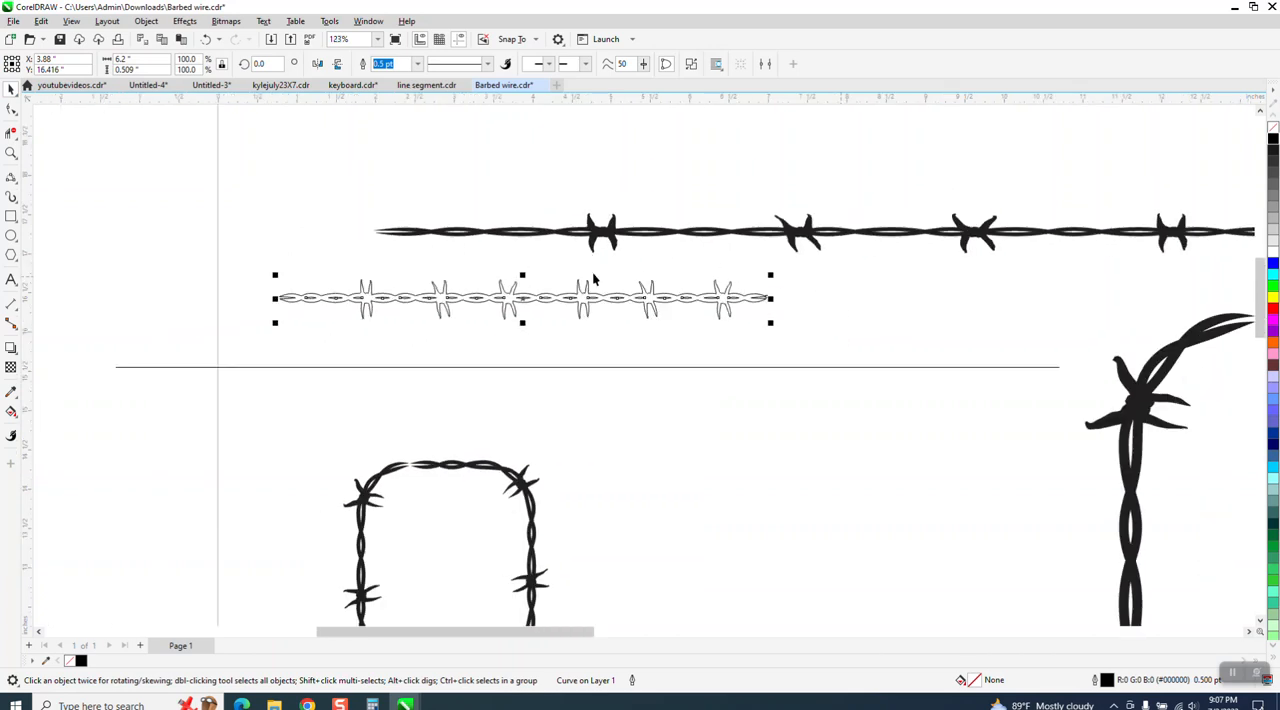
{"action": "left_click", "coordinate": [357, 183]}
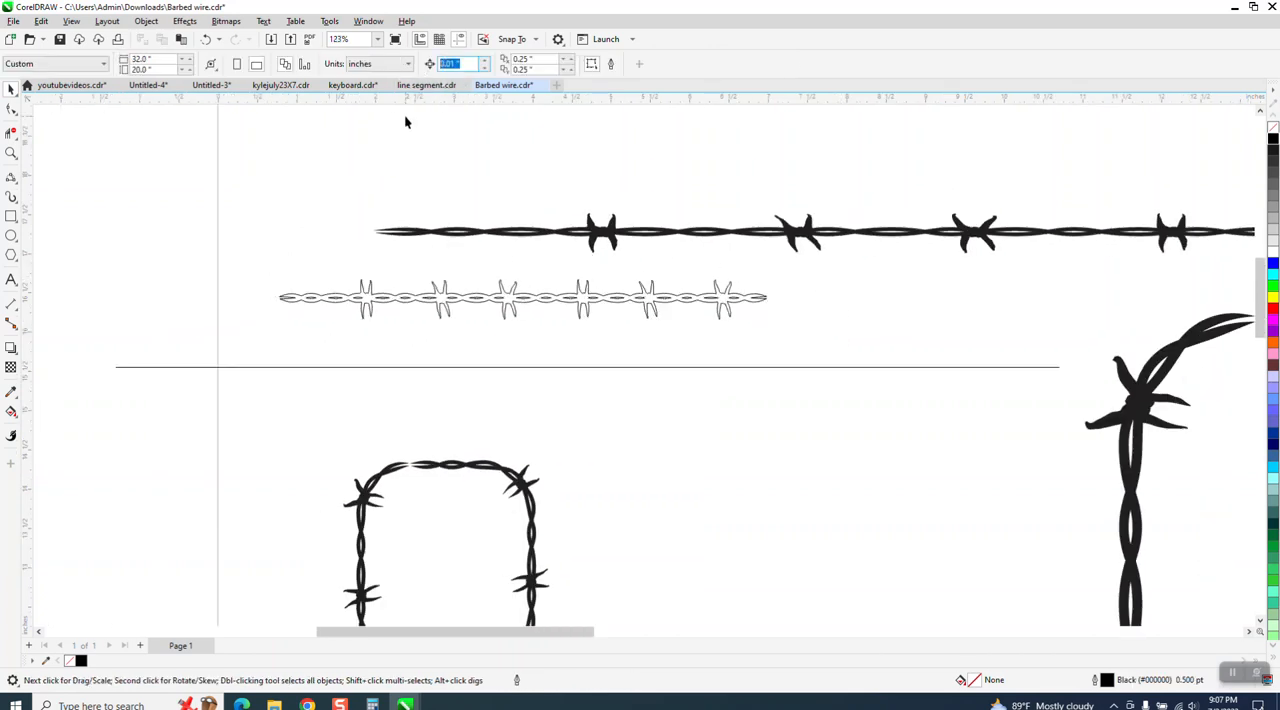
{"action": "type", "text": "6.2"}
{"action": "key", "text": "Return"}
{"action": "left_click", "coordinate": [590, 304]}
{"action": "key", "text": "KP_Add"}
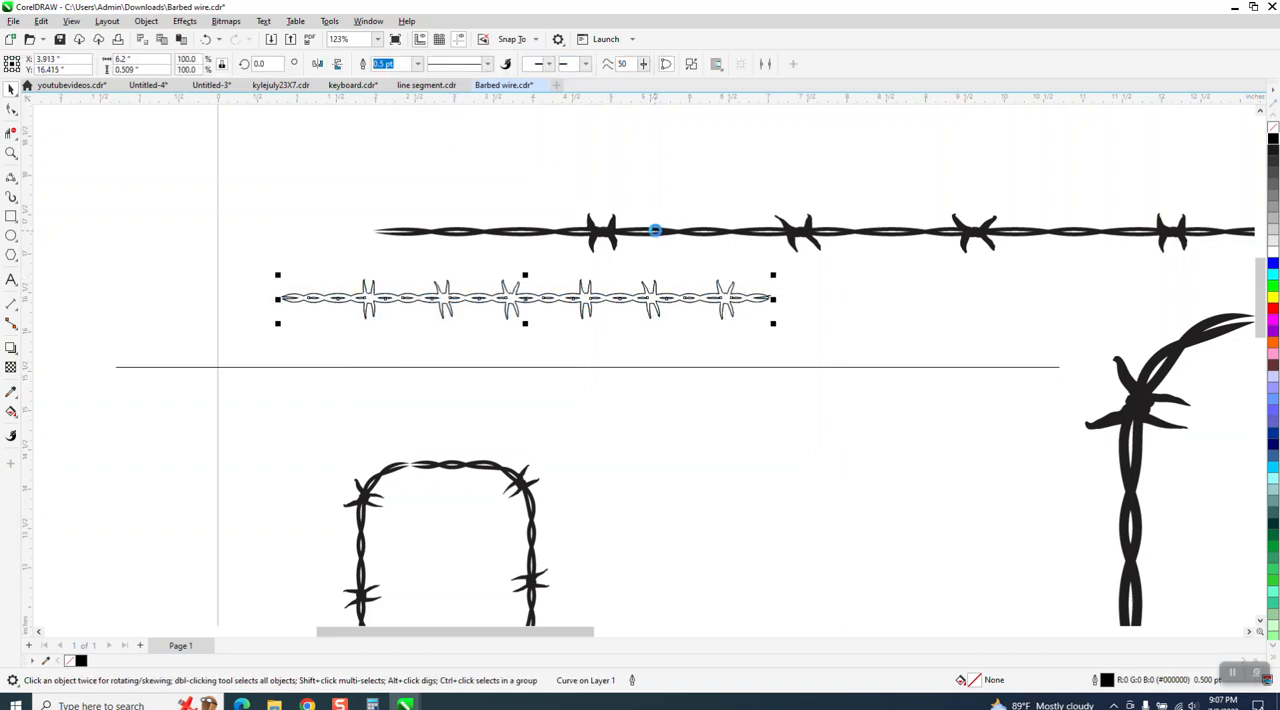
{"action": "key", "text": "Left"}
Move the wire copy so its end snaps onto the original wire's end, joining them seamlessly.
{"action": "left_click", "coordinate": [11, 152]}
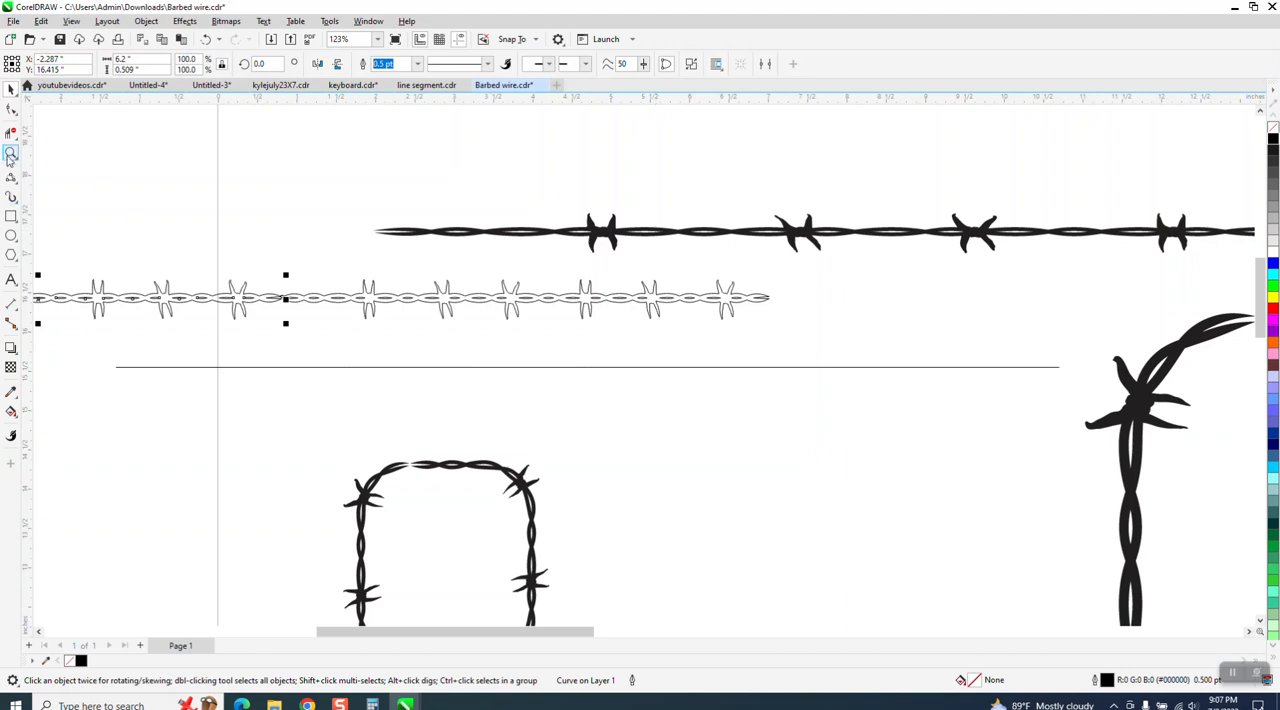
{"action": "left_click_drag", "start_coordinate": [137, 218], "coordinate": [579, 340]}
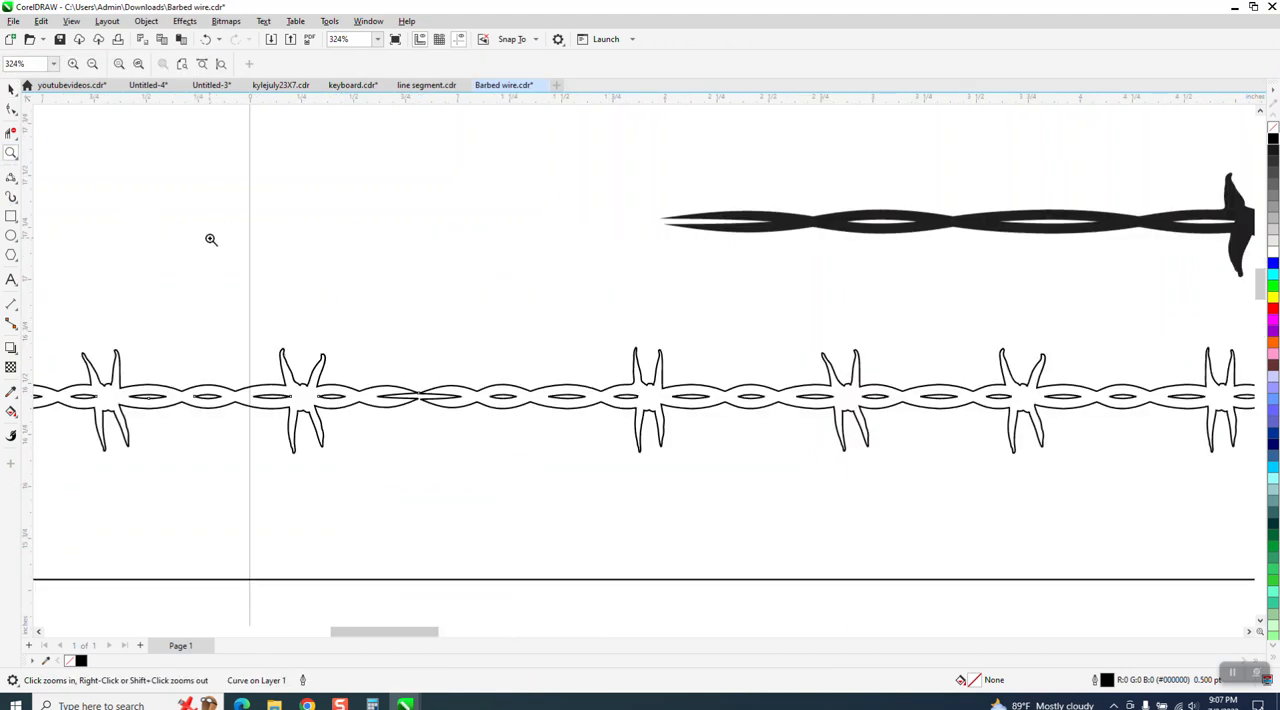
{"action": "left_click", "coordinate": [11, 88]}
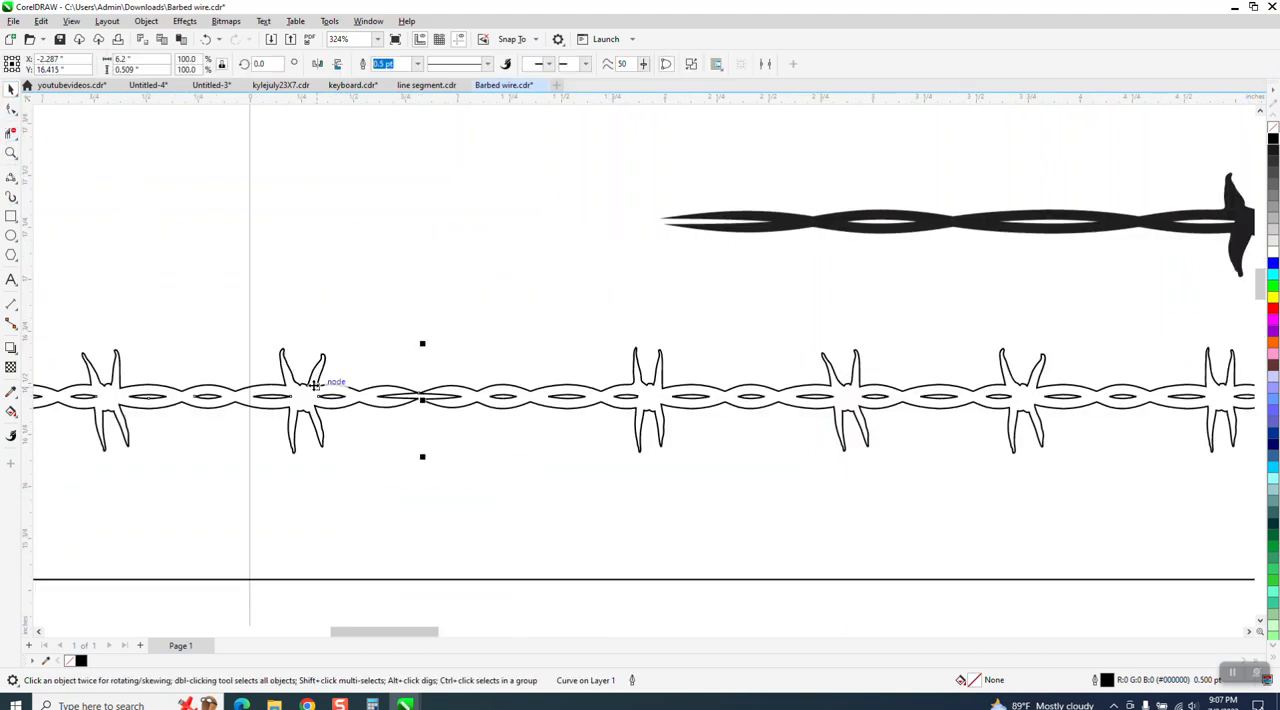
{"action": "left_click_drag", "start_coordinate": [315, 385], "coordinate": [377, 388]}
{"action": "scroll", "coordinate": [370, 364], "scroll_direction": "down", "scroll_amount": 5}
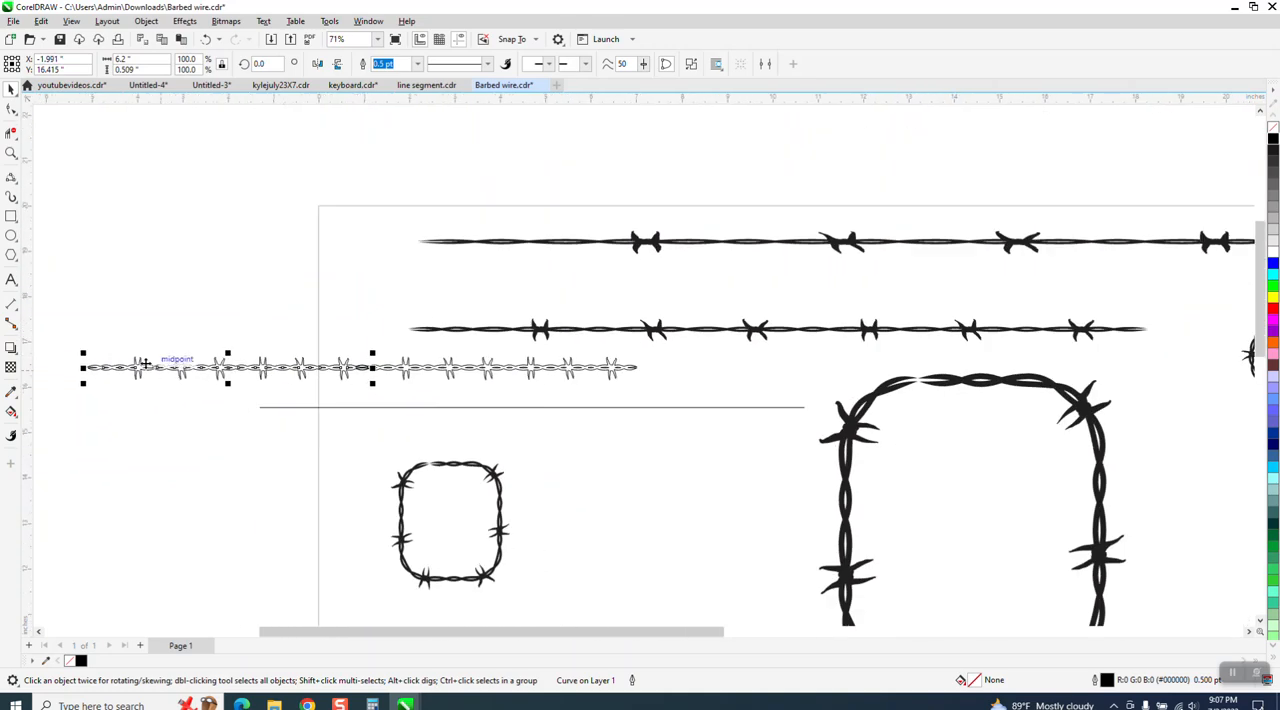
Combine the two wire pieces and set the combined wire's width to 12 inches.
{"action": "left_click_drag", "start_coordinate": [41, 335], "coordinate": [653, 448]}
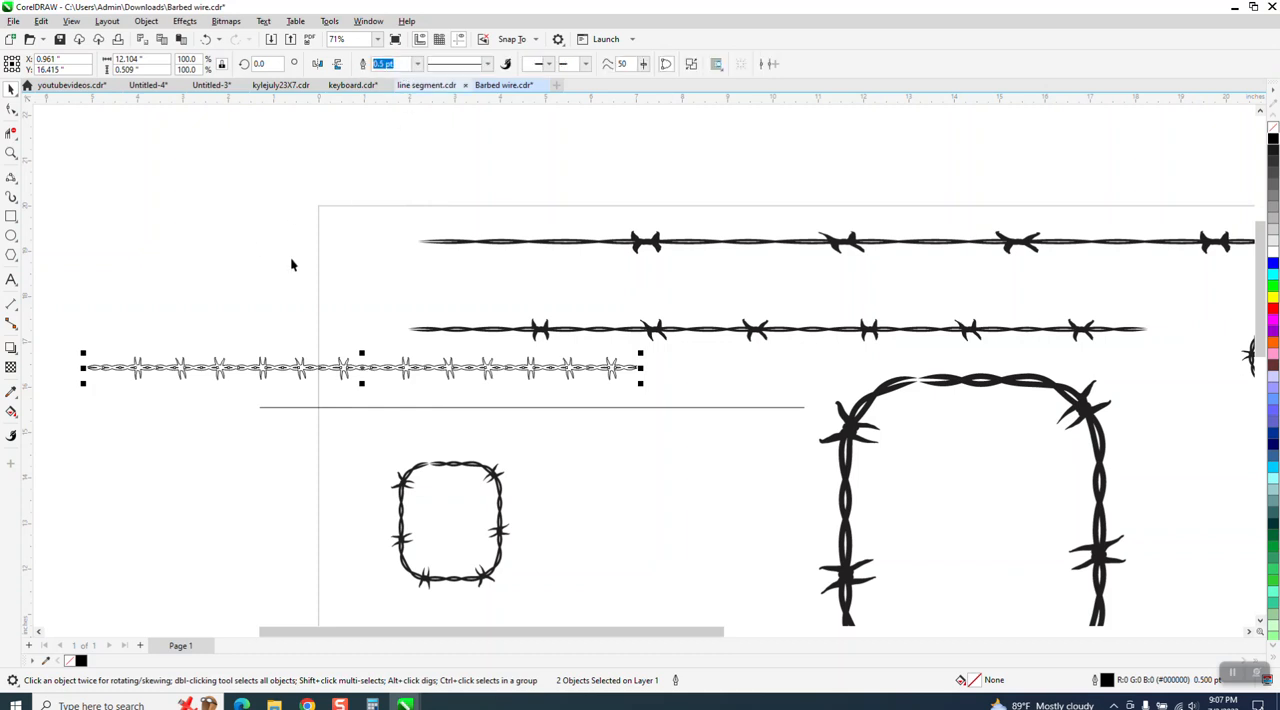
{"action": "key", "text": "ctrl+l"}
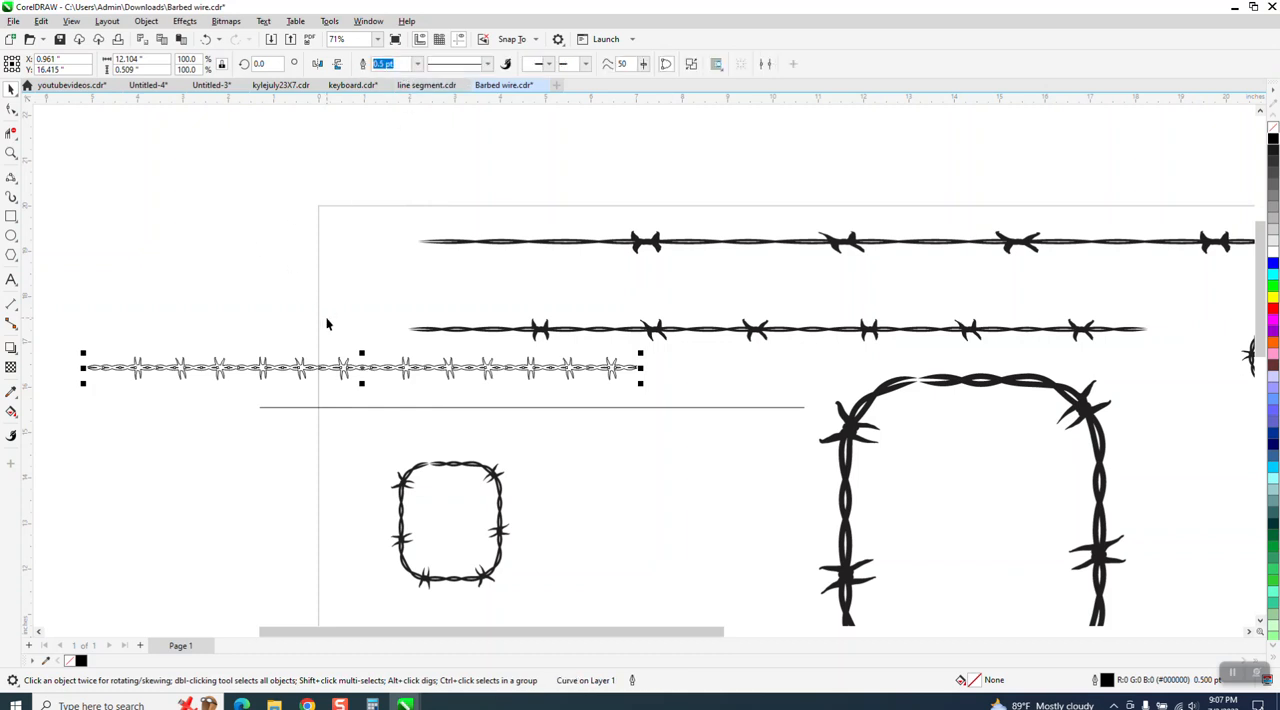
{"action": "left_click", "coordinate": [141, 60]}
{"action": "type", "text": "12"}
{"action": "key", "text": "Return"}
Fill the combined barbed wire with black.
{"action": "left_click", "coordinate": [613, 406]}
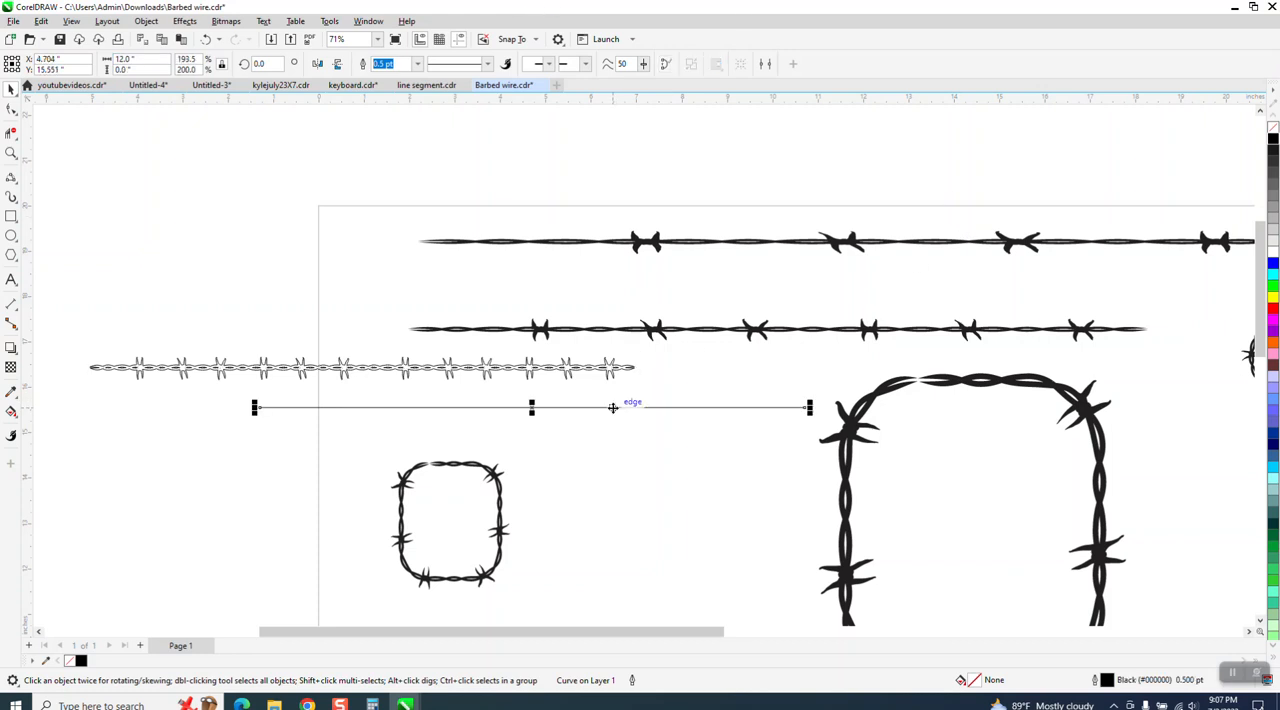
{"action": "key", "text": "F10"}
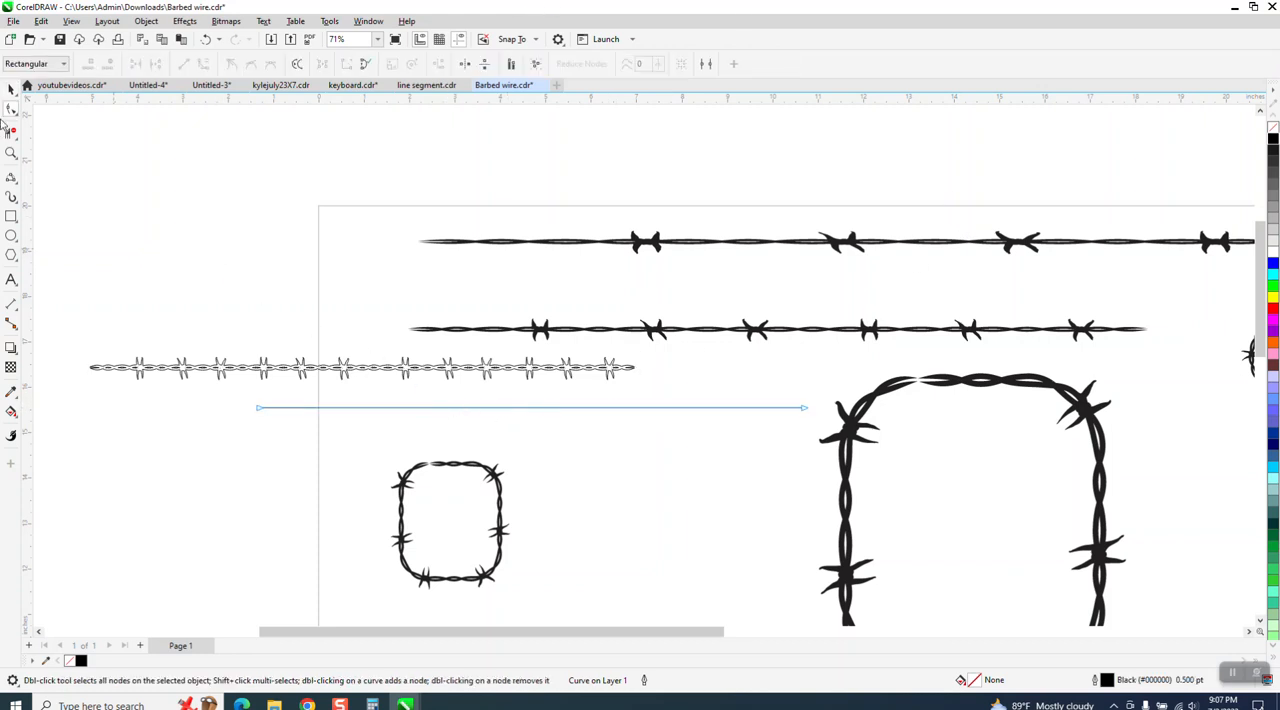
{"action": "key", "text": "space"}
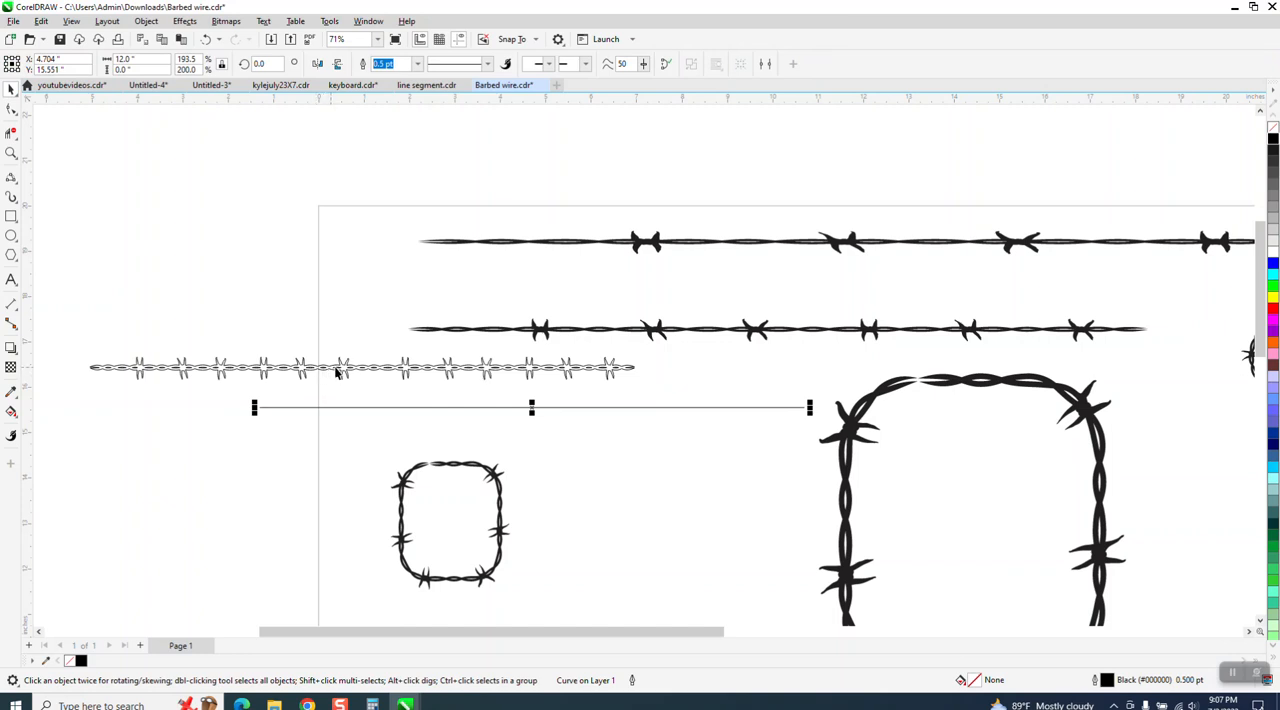
{"action": "left_click", "coordinate": [336, 372]}
{"action": "left_click", "coordinate": [1274, 145]}
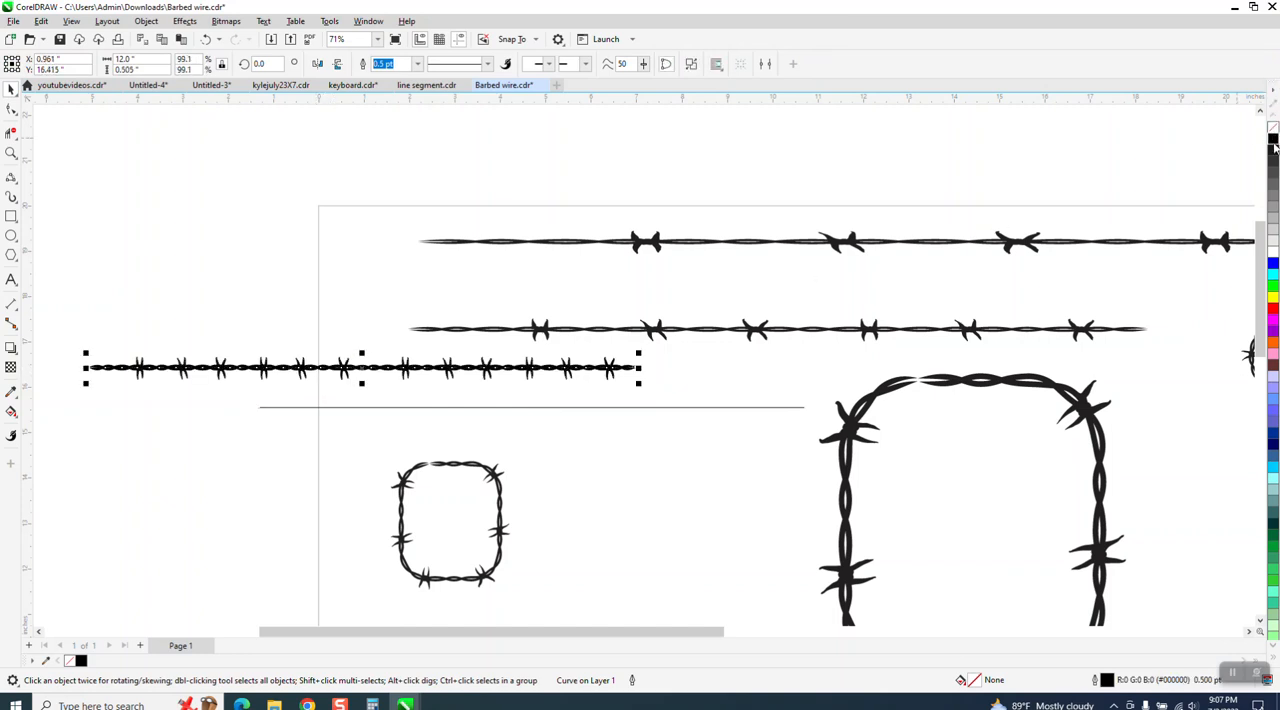
{"action": "left_click", "coordinate": [13, 196]}
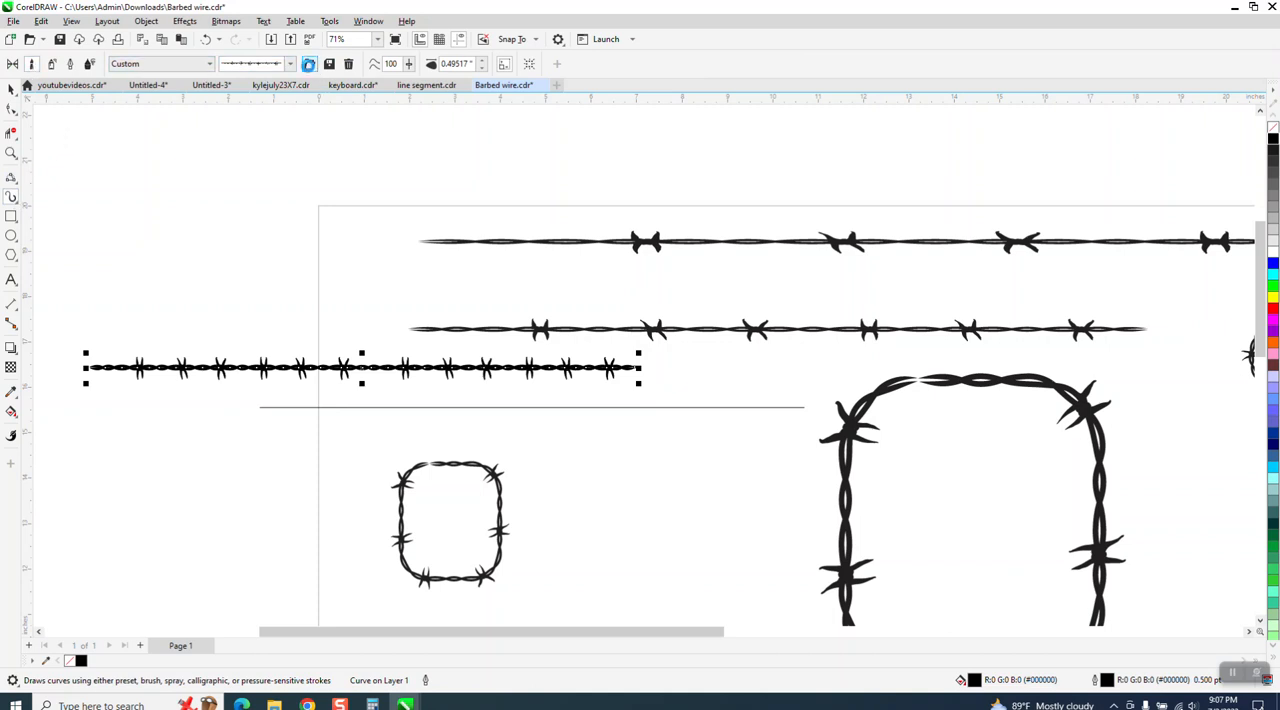
{"action": "left_click", "coordinate": [308, 63]}
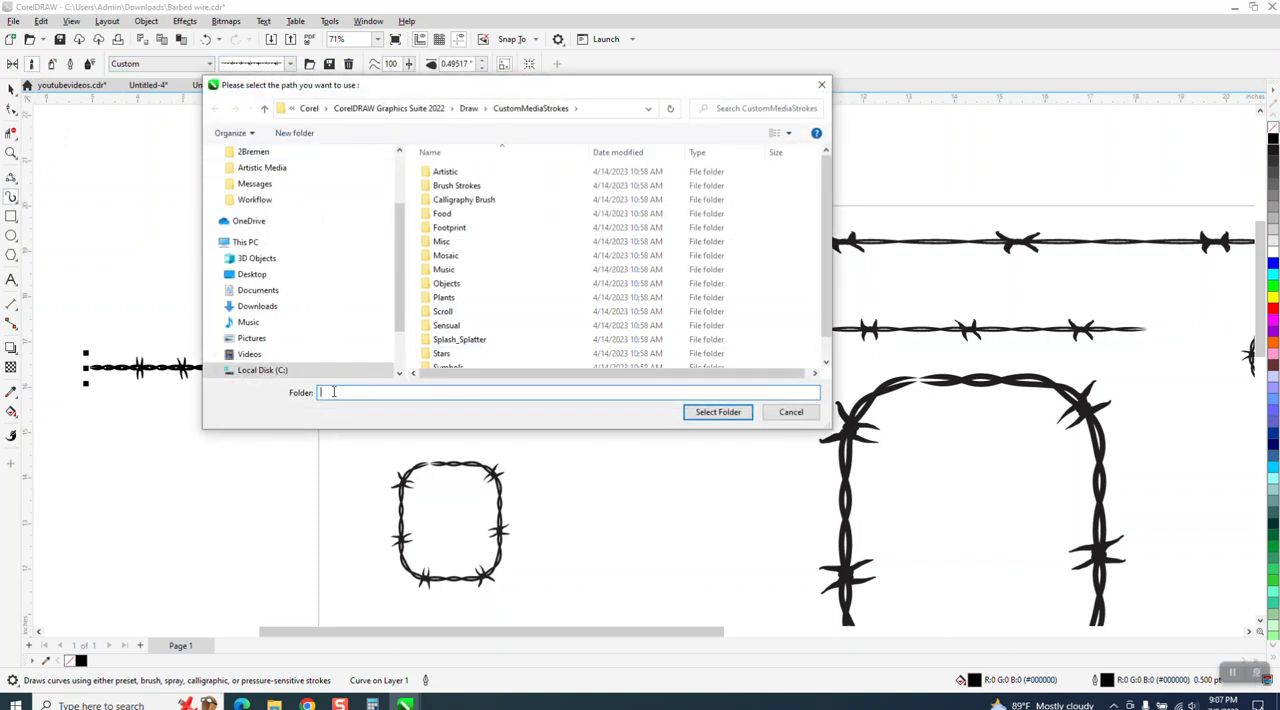
{"action": "type", "text": "bb2"}
{"action": "left_click", "coordinate": [718, 412]}
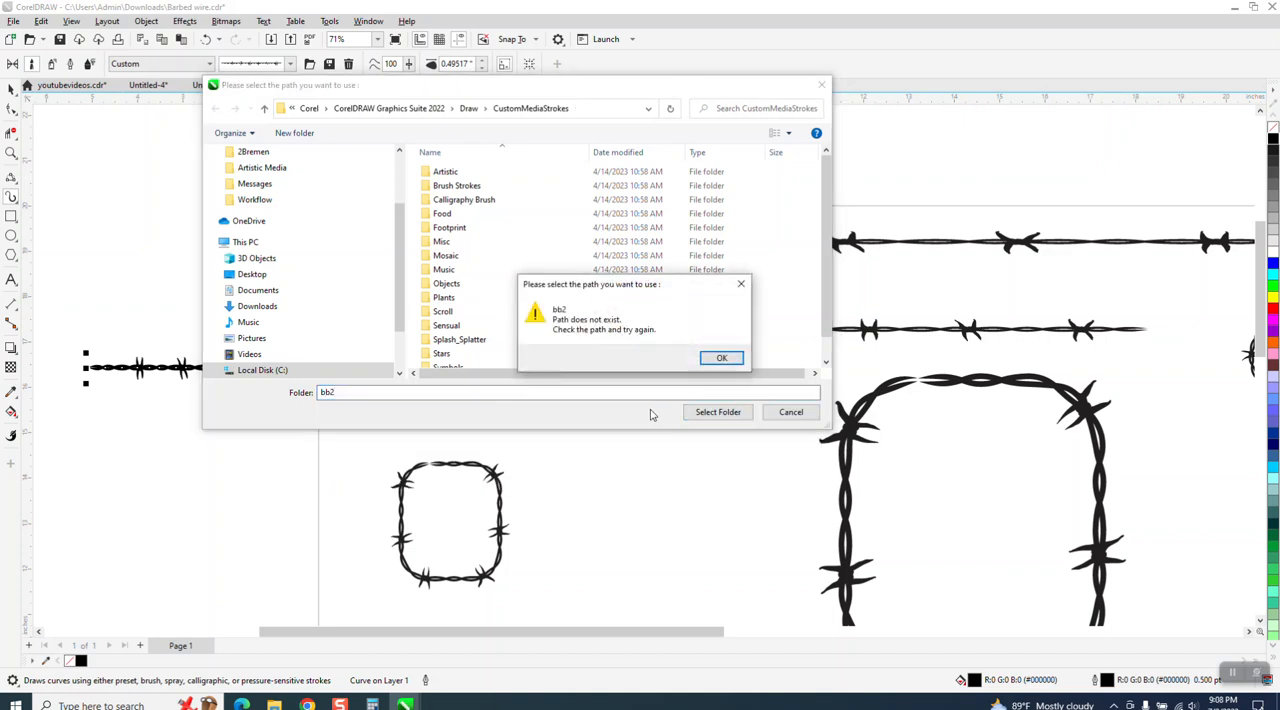
{"action": "left_click", "coordinate": [722, 359]}
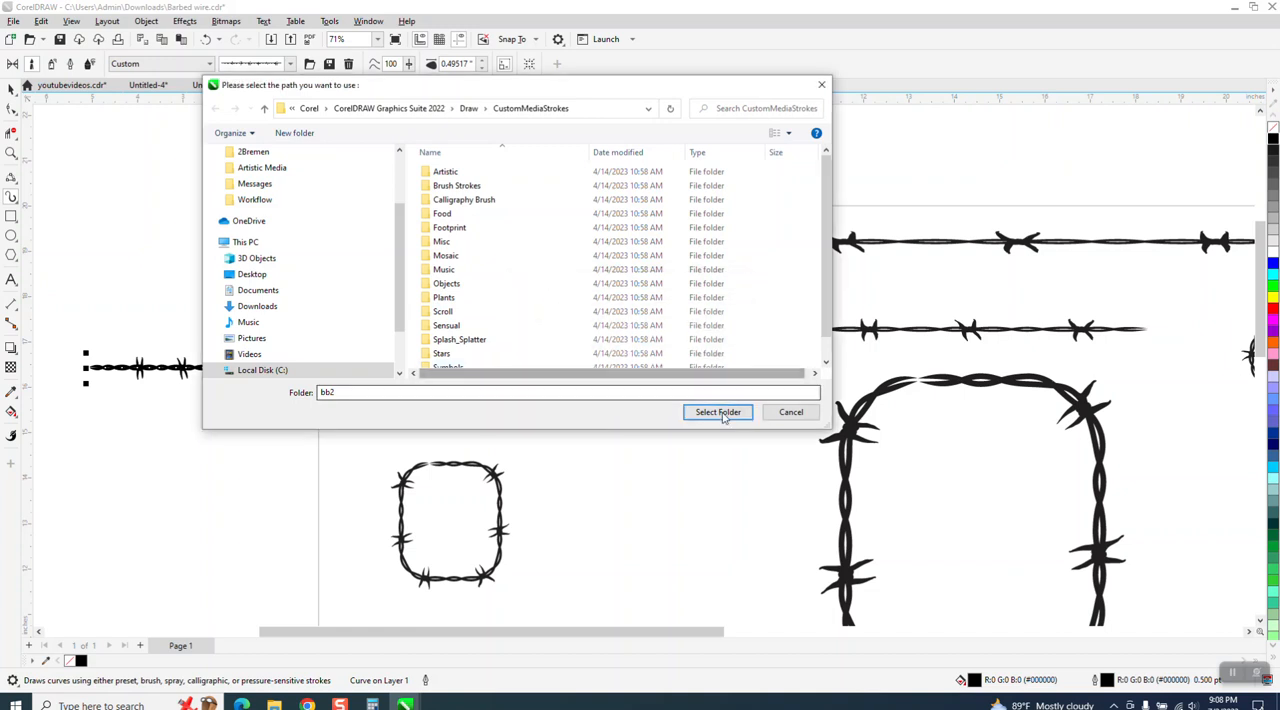
{"action": "left_click", "coordinate": [785, 412]}
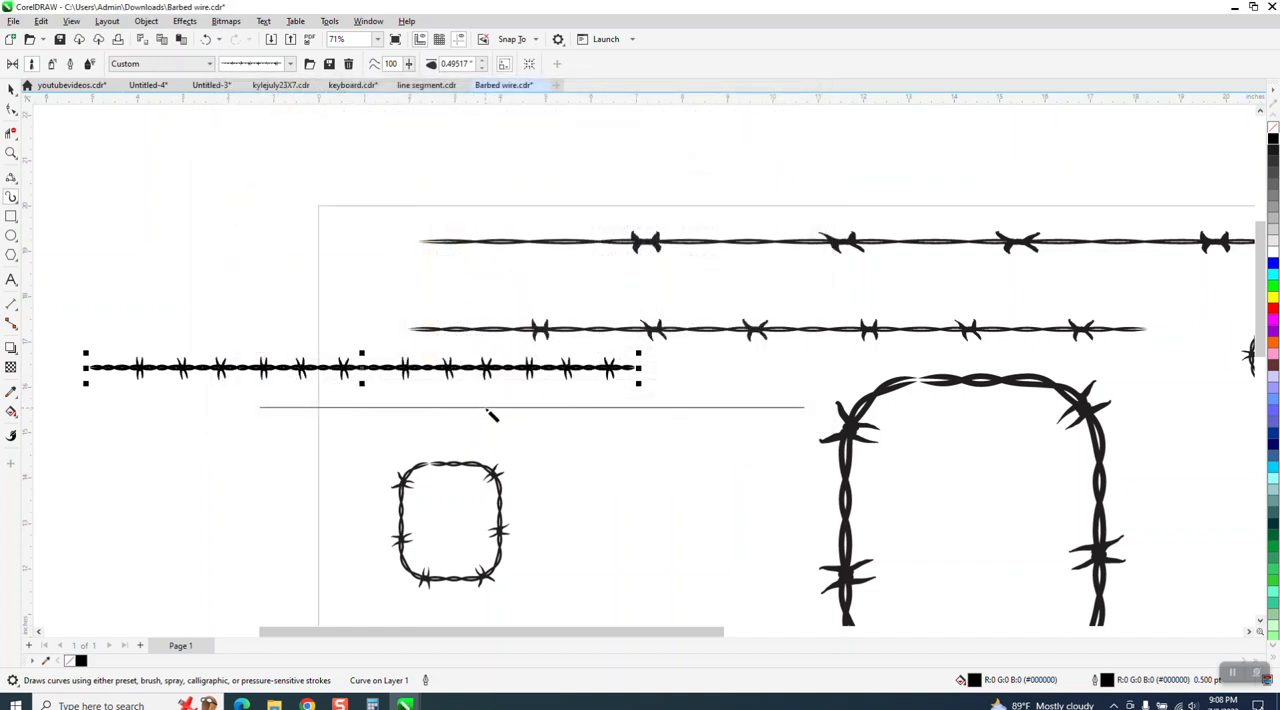
Try applying the current Artistic Media stroke to the 12-inch line, then undo it.
{"action": "key", "text": "Escape"}
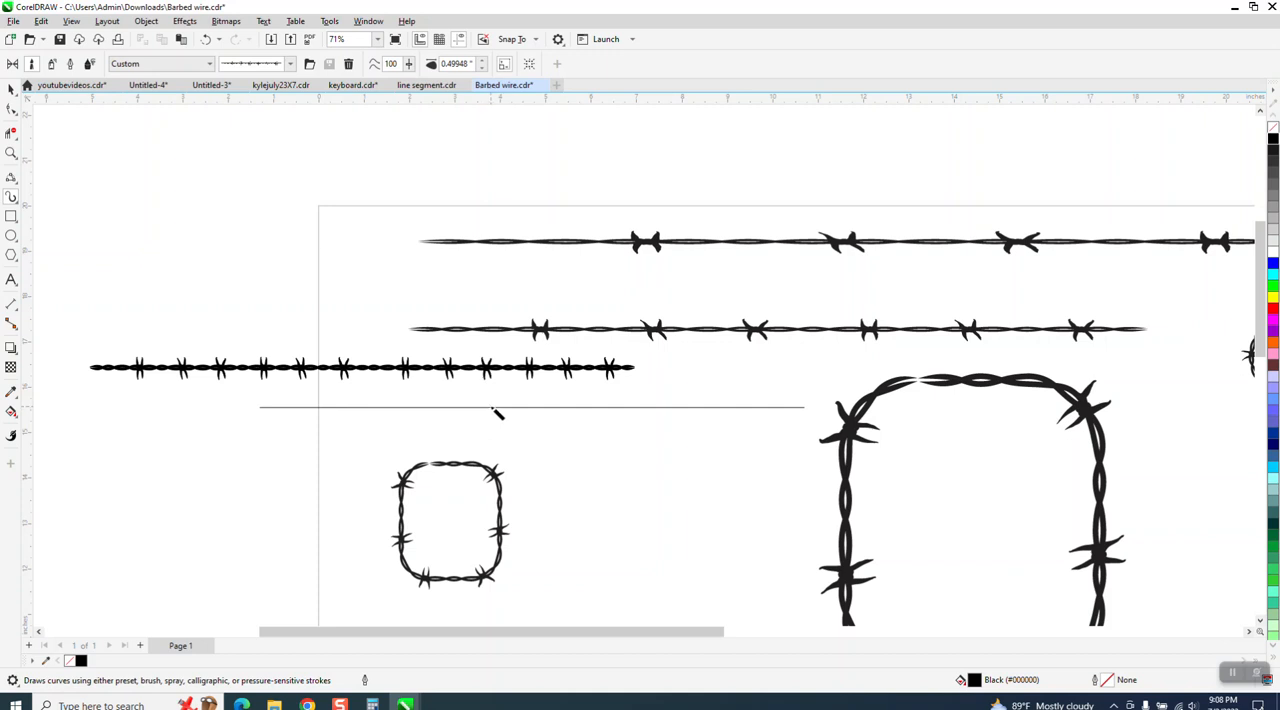
{"action": "left_click", "coordinate": [493, 409]}
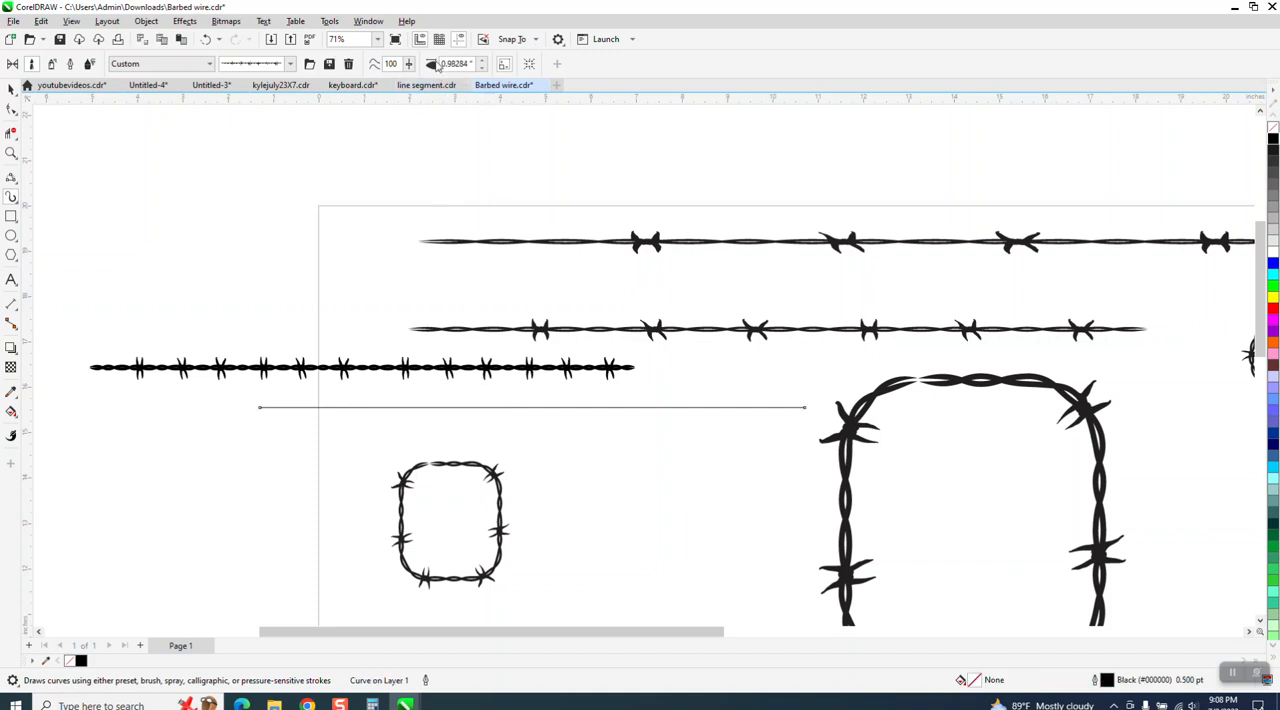
{"action": "left_click", "coordinate": [484, 63]}
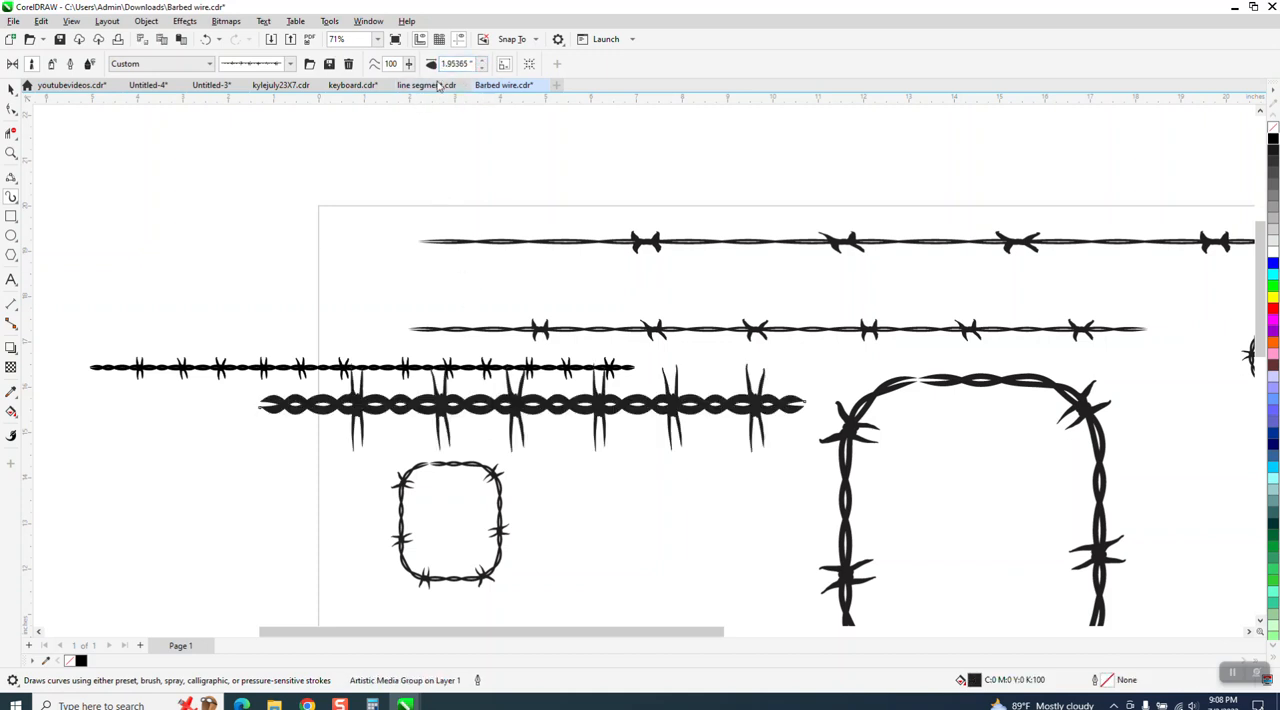
{"action": "left_click", "coordinate": [209, 42]}
Delete the old line and draw a new horizontal 2-point line, setting its length to 12 inches.
{"action": "left_click", "coordinate": [11, 88]}
{"action": "key", "text": "Delete"}
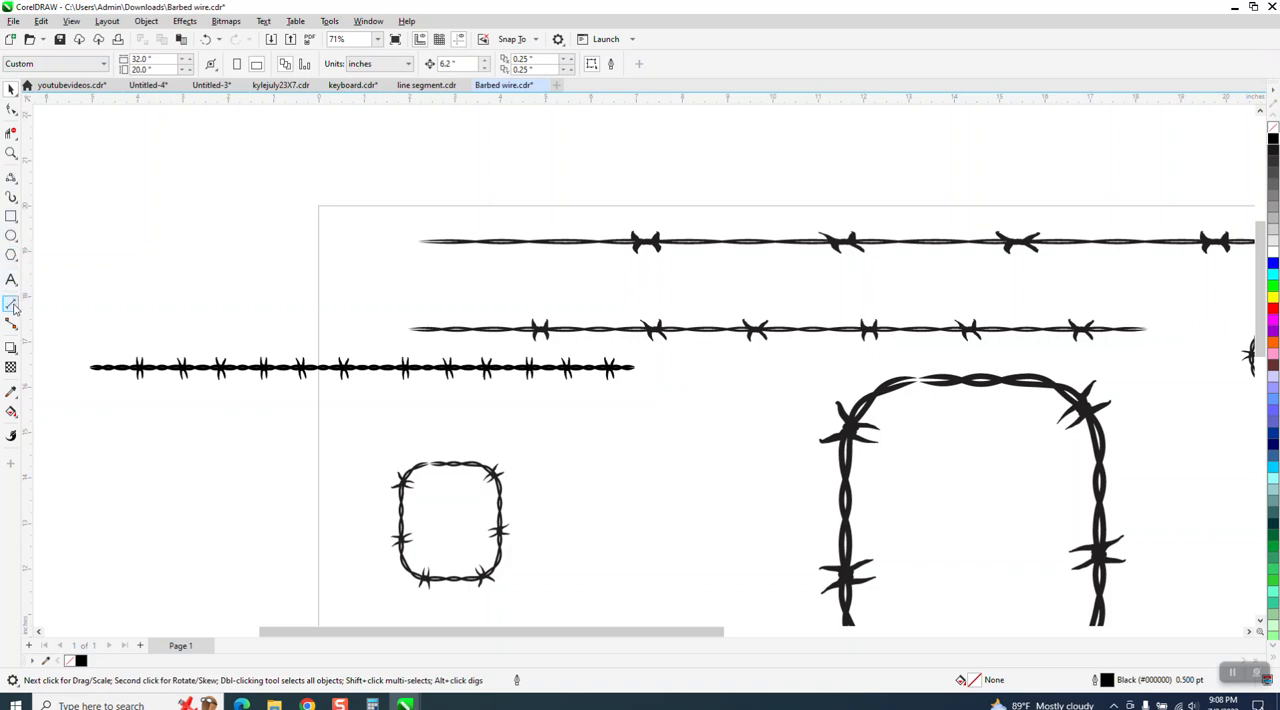
{"action": "left_click", "coordinate": [11, 178]}
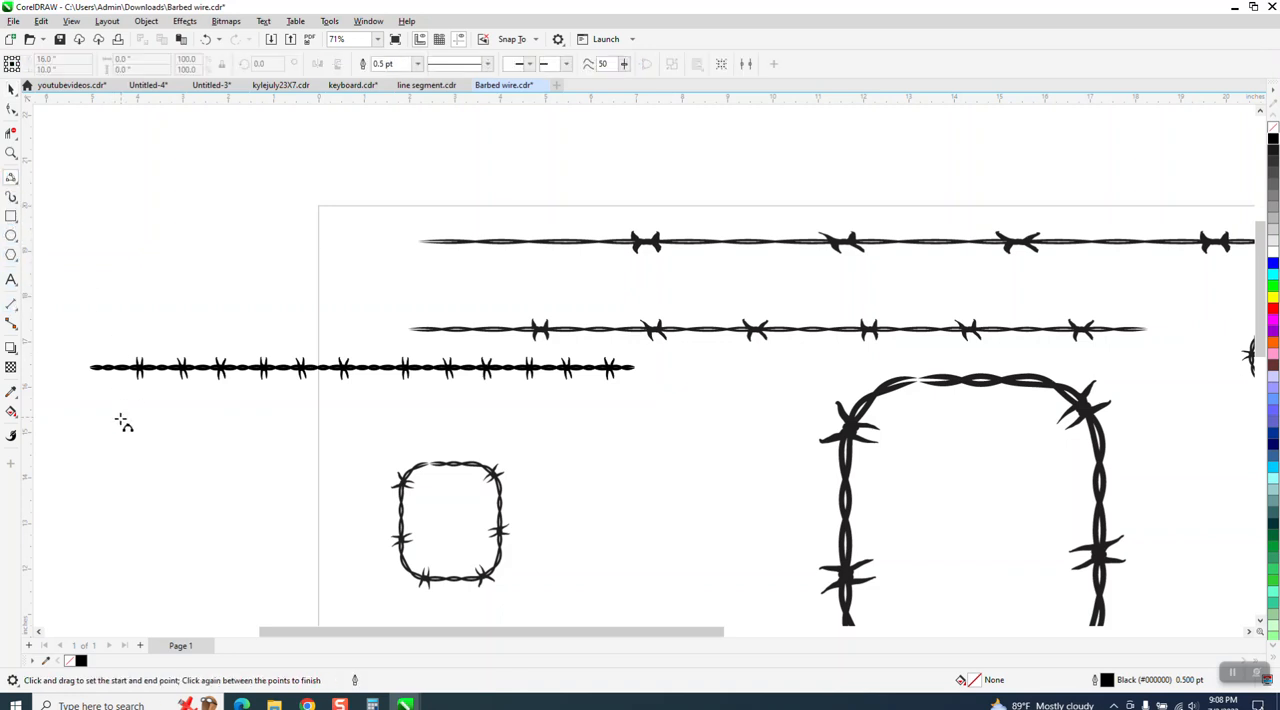
{"action": "left_click_drag", "start_coordinate": [114, 409], "coordinate": [620, 409]}
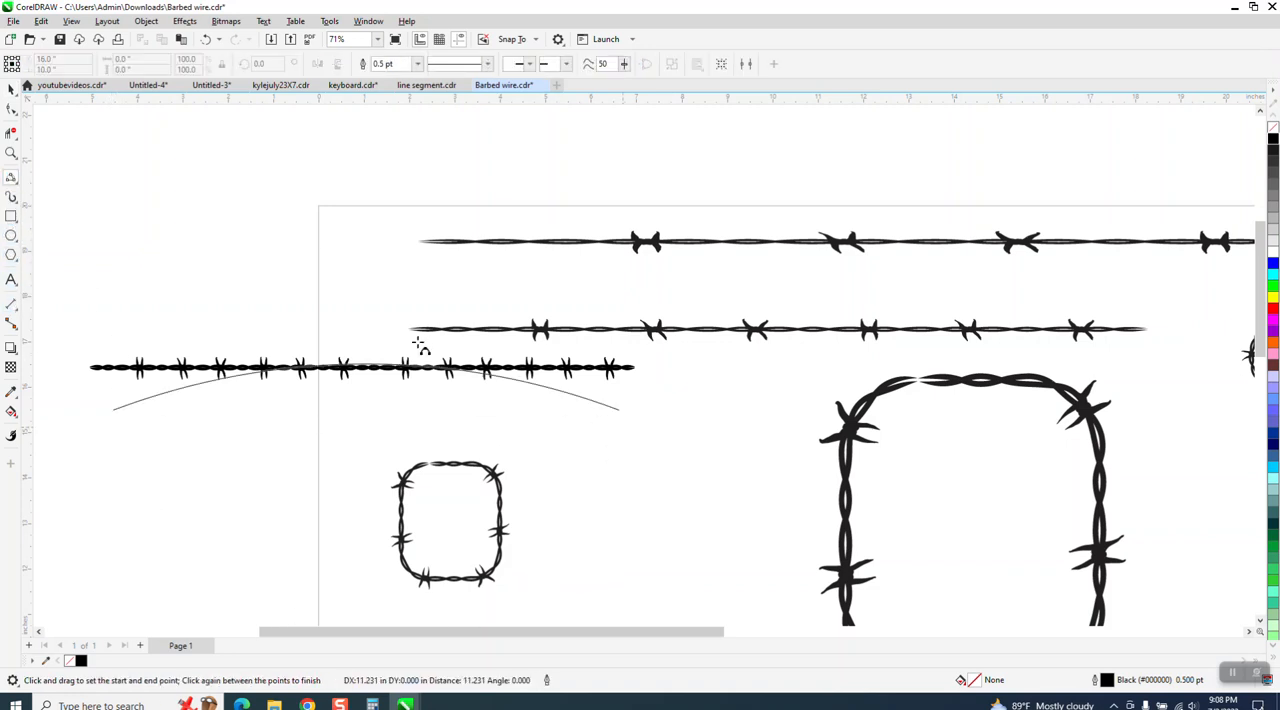
{"action": "left_click", "coordinate": [395, 410]}
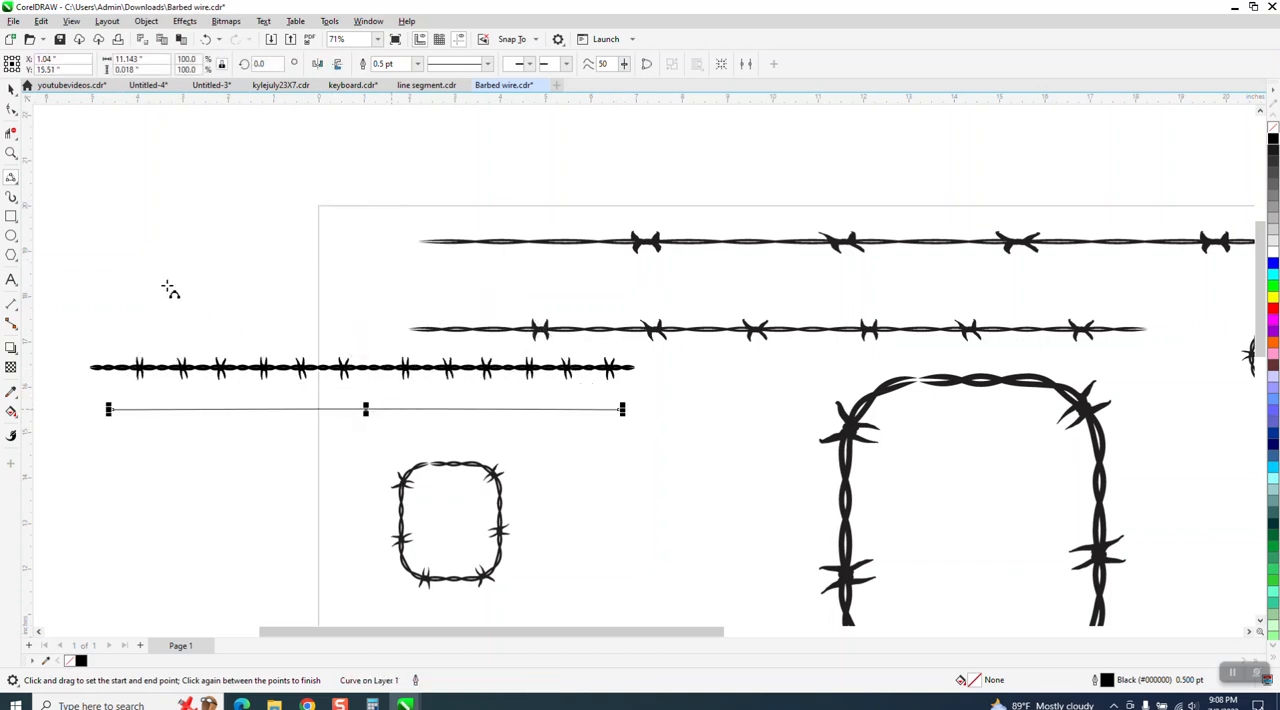
{"action": "left_click", "coordinate": [155, 61]}
{"action": "type", "text": "12"}
{"action": "key", "text": "Return"}
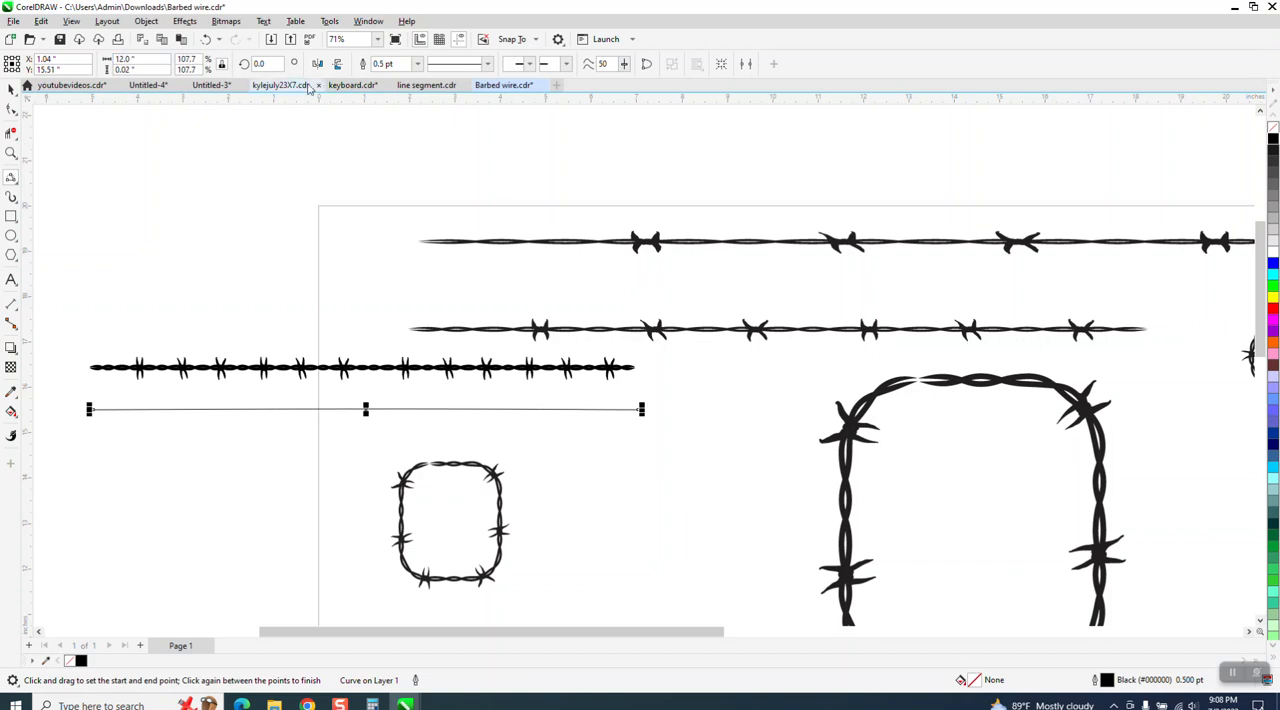
Save the combined wire as an Artistic Media brush stroke named bbb.
{"action": "left_click", "coordinate": [11, 88]}
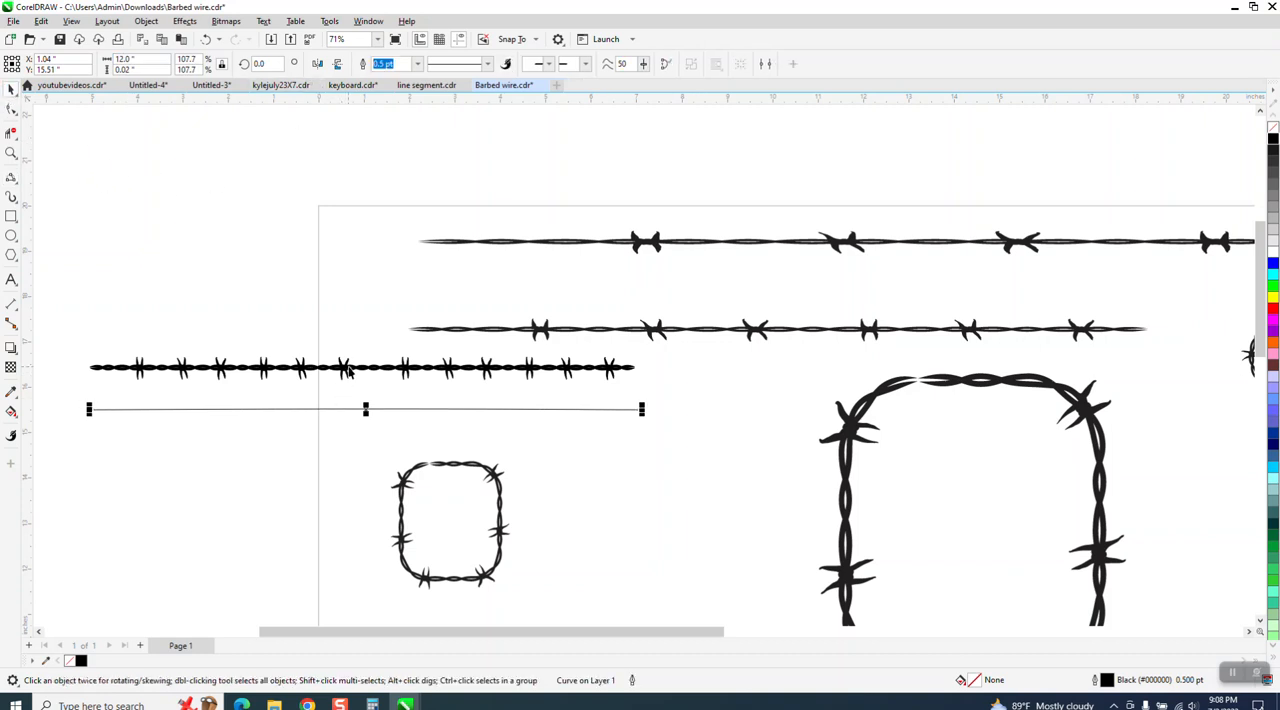
{"action": "left_click", "coordinate": [348, 370]}
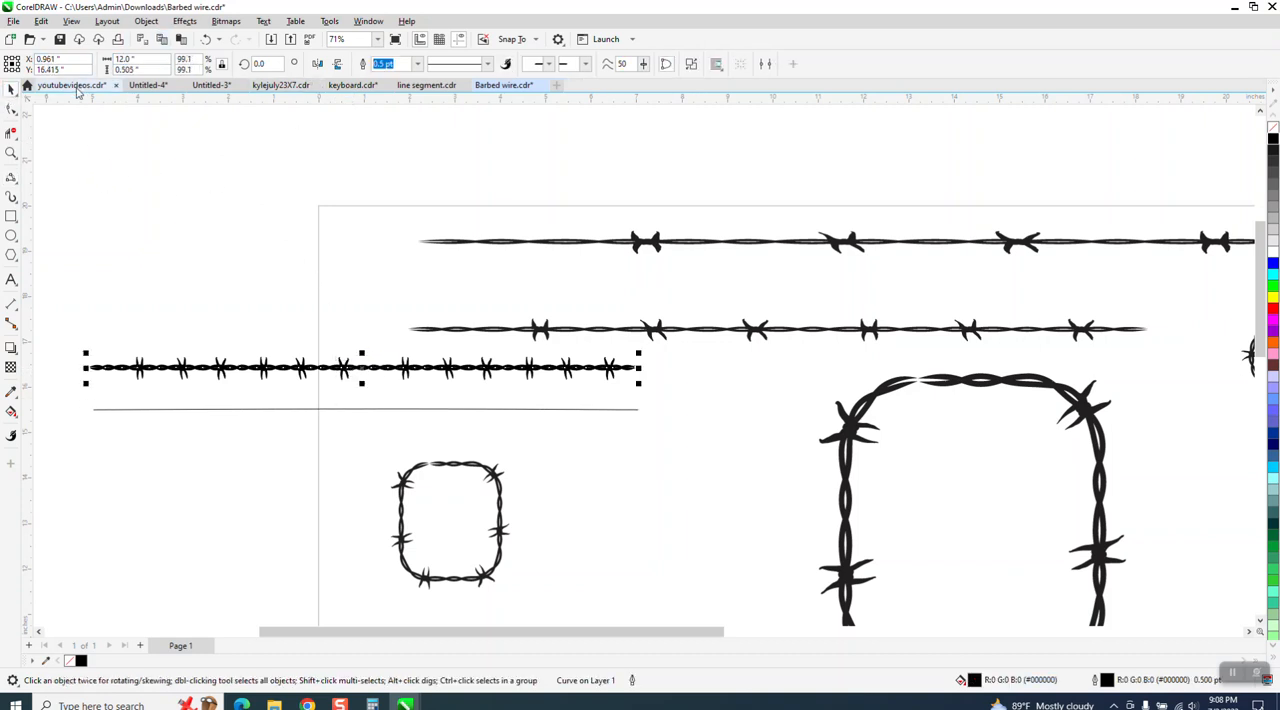
{"action": "left_click", "coordinate": [11, 196]}
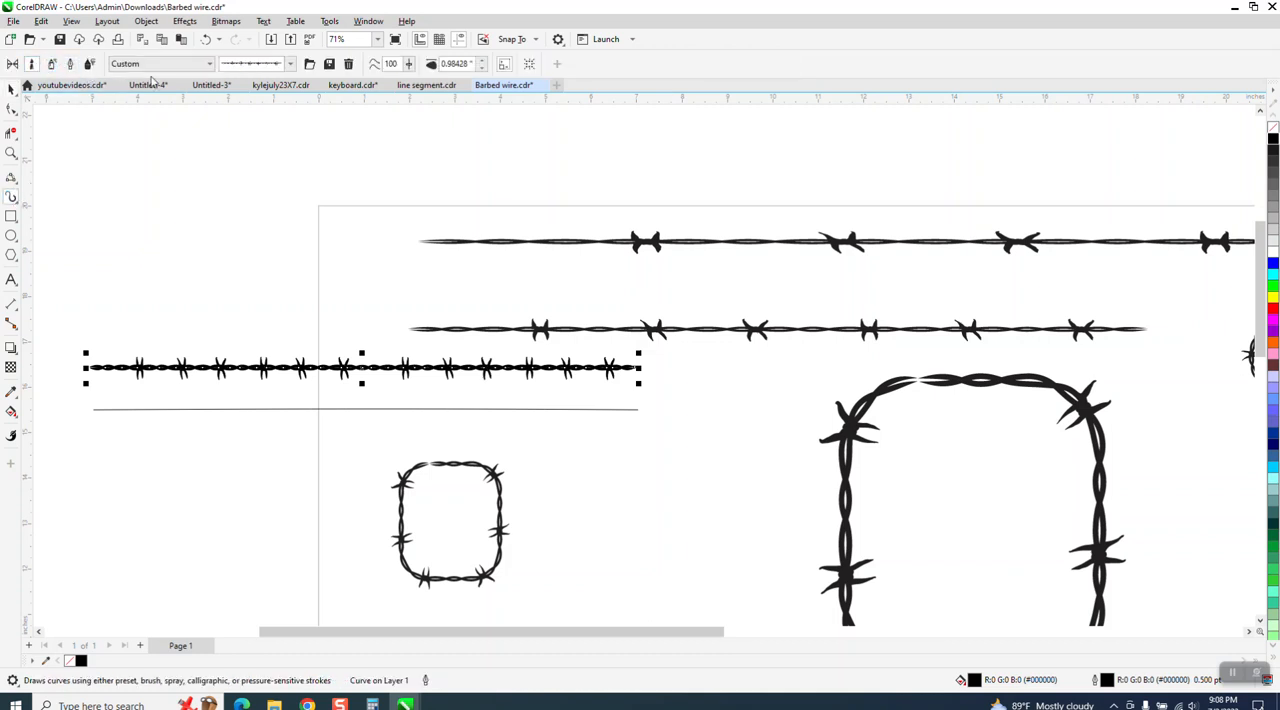
{"action": "left_click", "coordinate": [330, 65]}
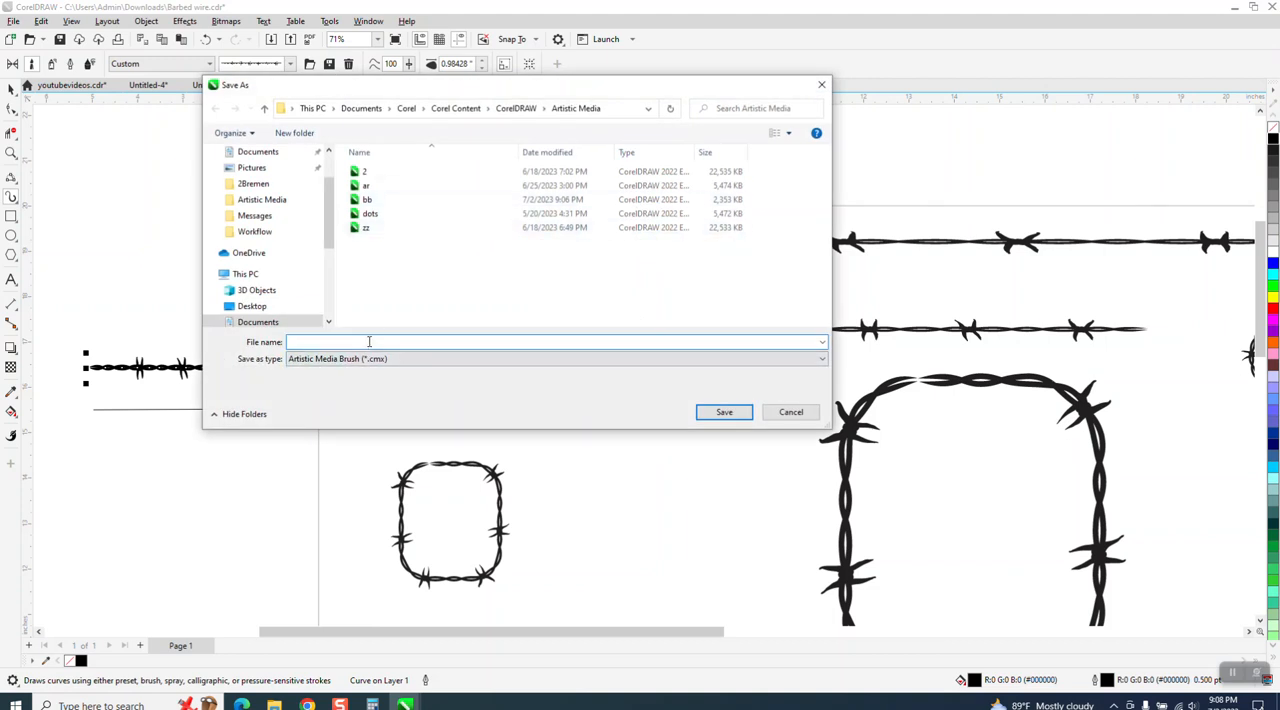
{"action": "type", "text": "bbb"}
{"action": "left_click", "coordinate": [745, 414]}
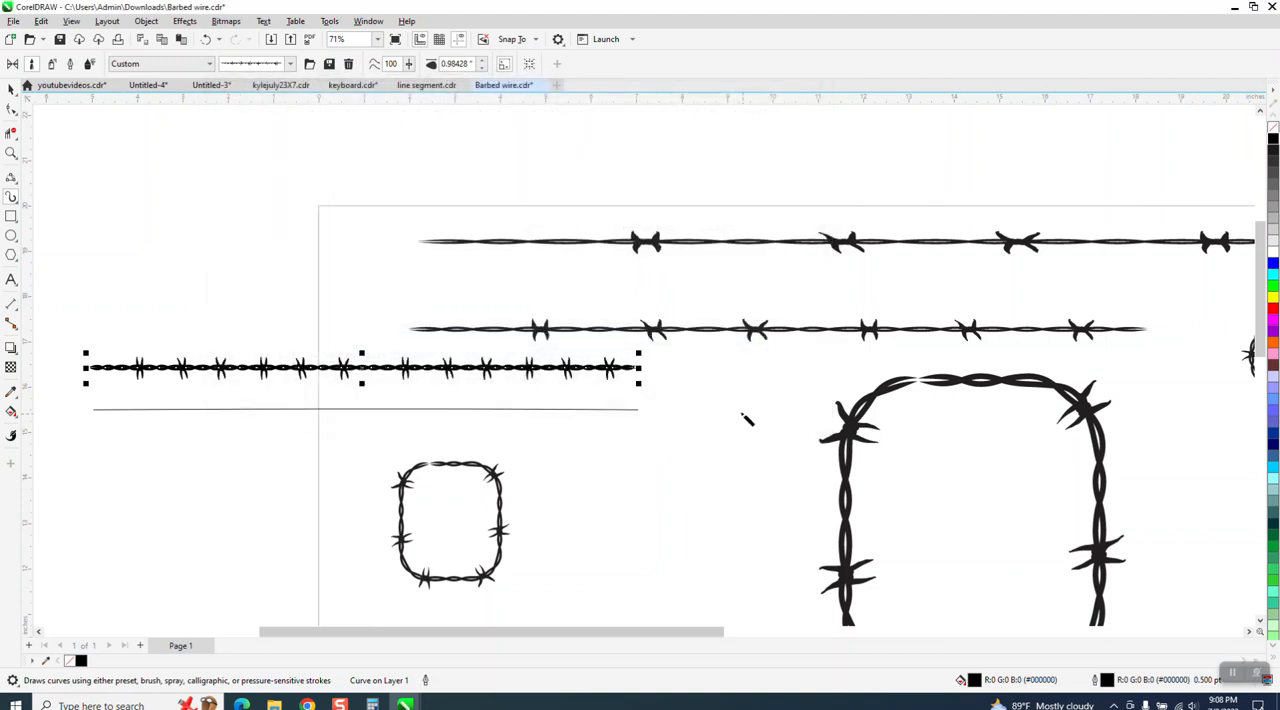
Apply the saved barbed wire brush stroke to the new 12-inch line.
{"action": "left_click", "coordinate": [610, 410]}
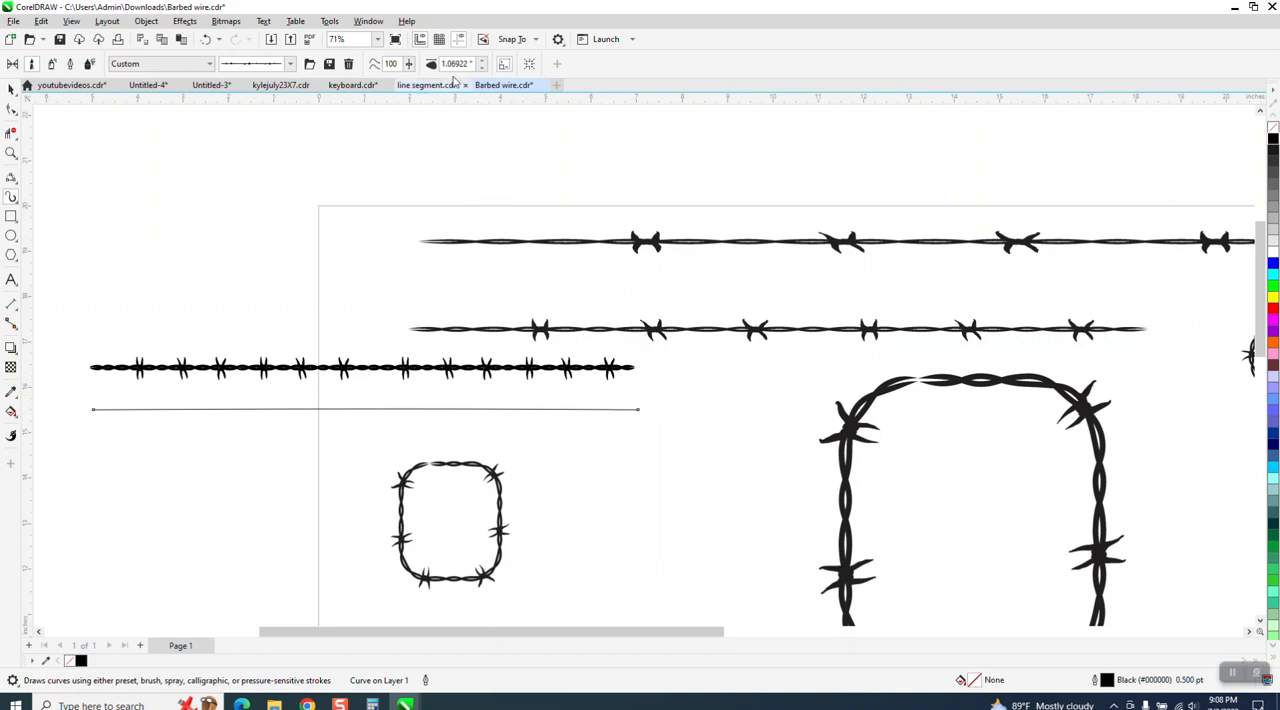
{"action": "left_click", "coordinate": [481, 62]}
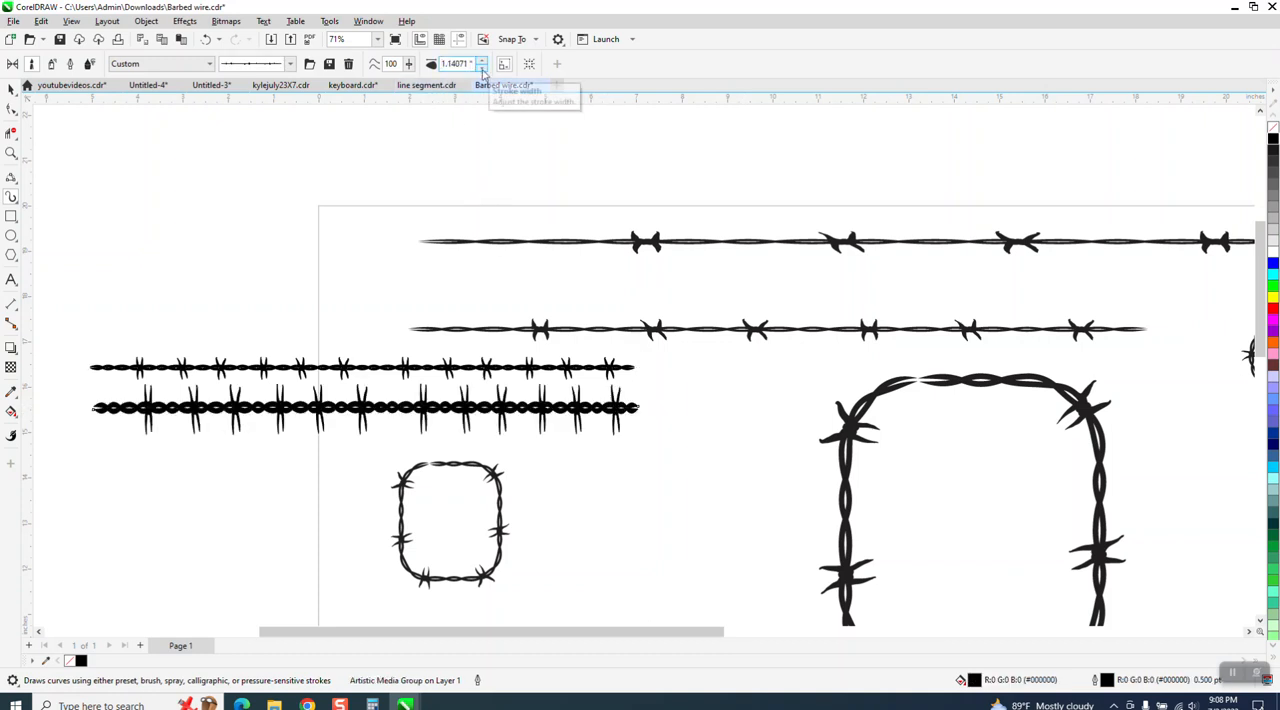
{"action": "left_click", "coordinate": [481, 62]}
{"action": "left_click", "coordinate": [481, 62]}
{"action": "left_click", "coordinate": [481, 62]}
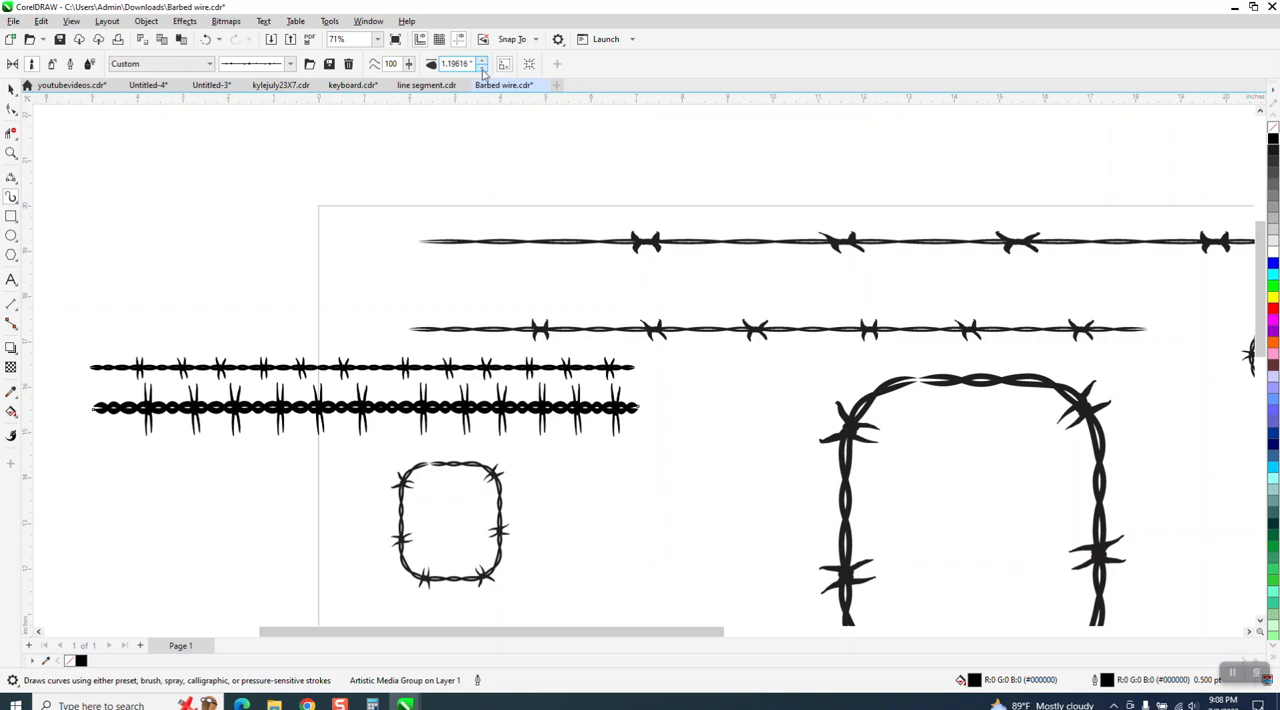
Set the wire stroke's width to 0.5 inches.
{"action": "left_click_drag", "start_coordinate": [473, 63], "coordinate": [445, 72]}
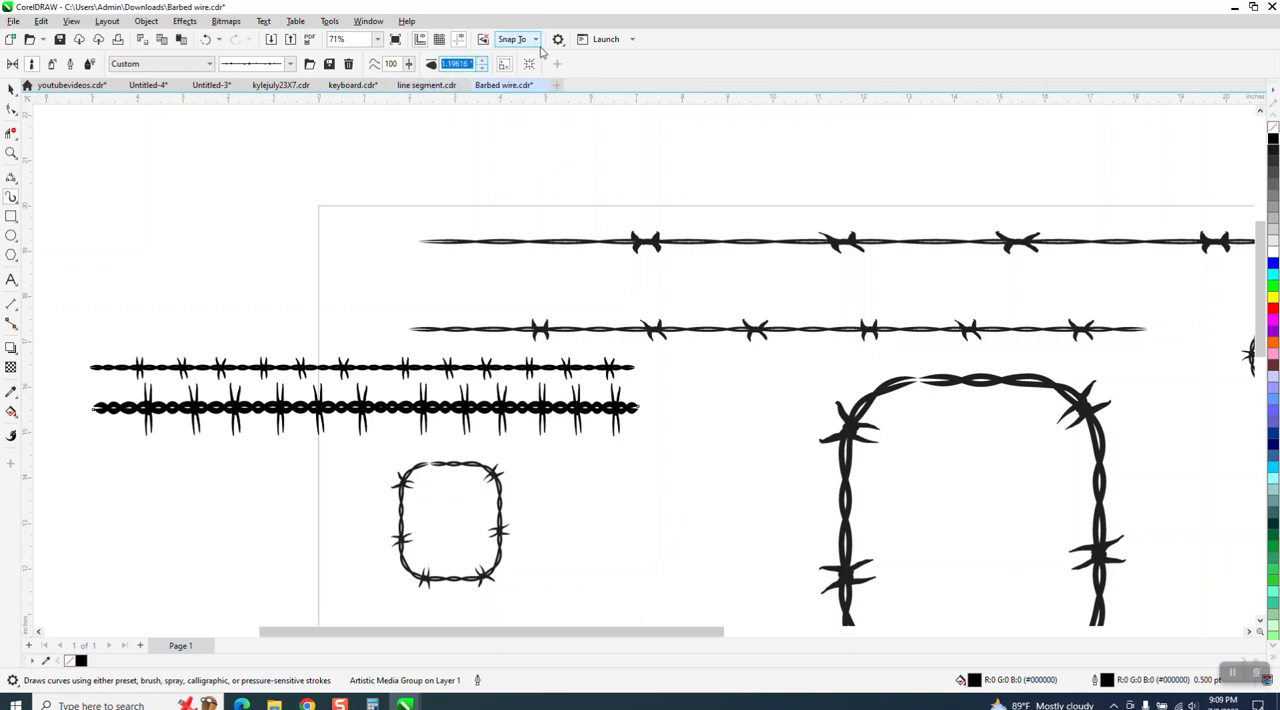
{"action": "type", "text": "2"}
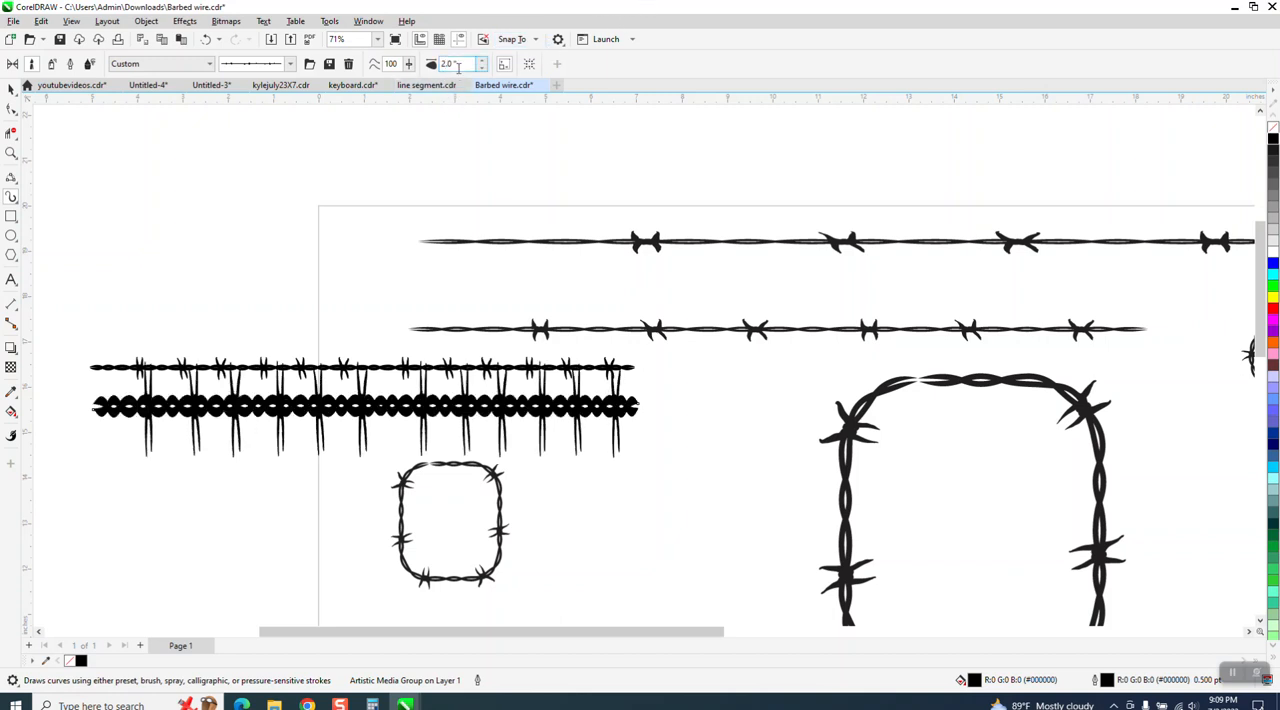
{"action": "left_click", "coordinate": [482, 67]}
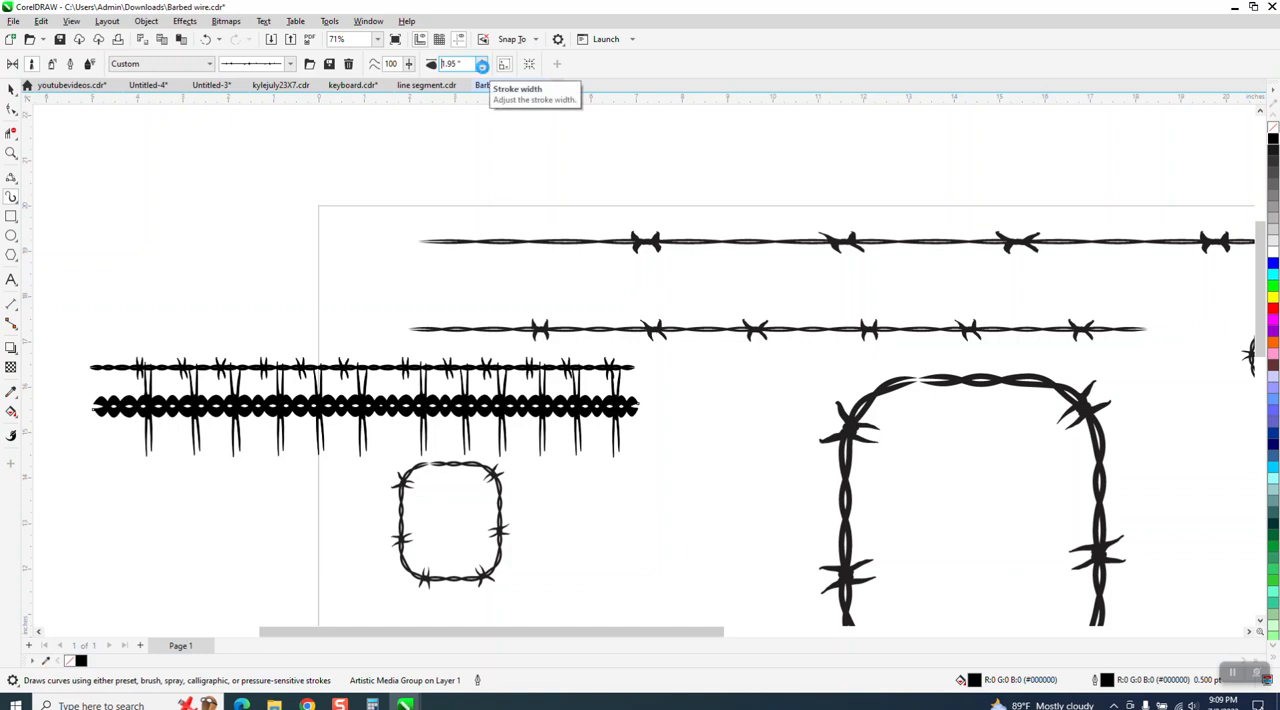
{"action": "left_click", "coordinate": [482, 67]}
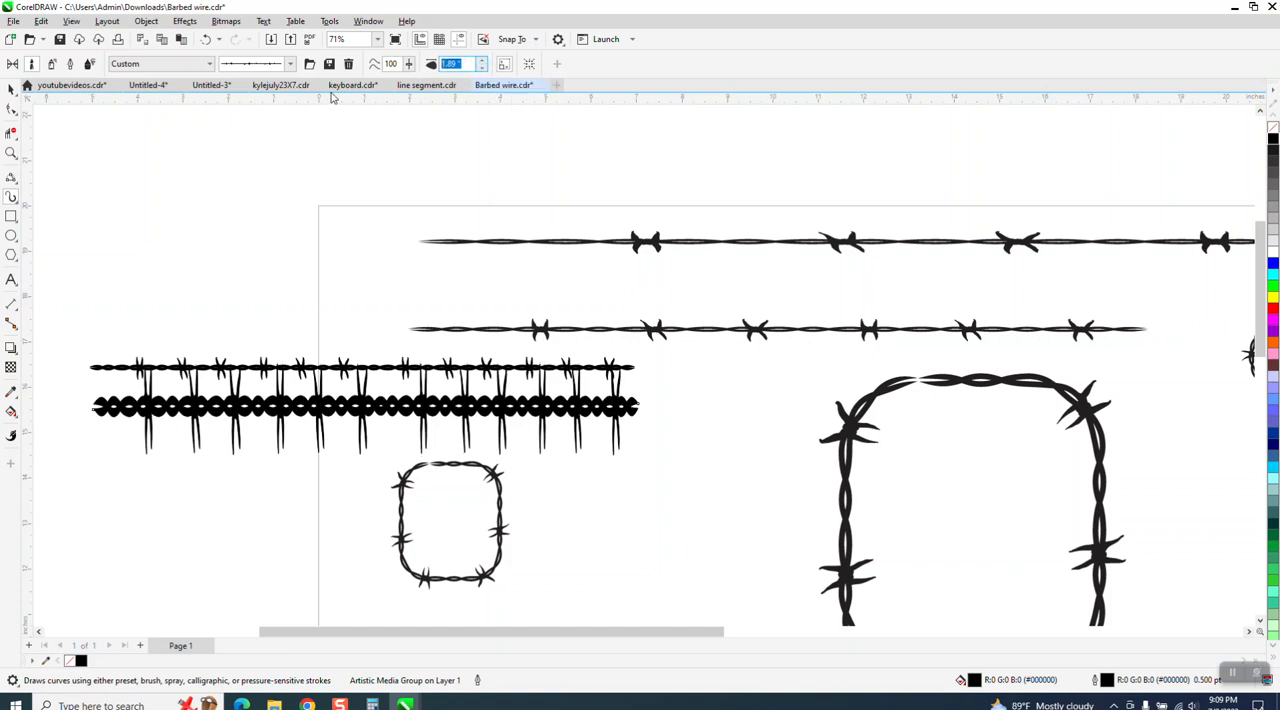
{"action": "type", "text": "1"}
{"action": "key", "text": "Return"}
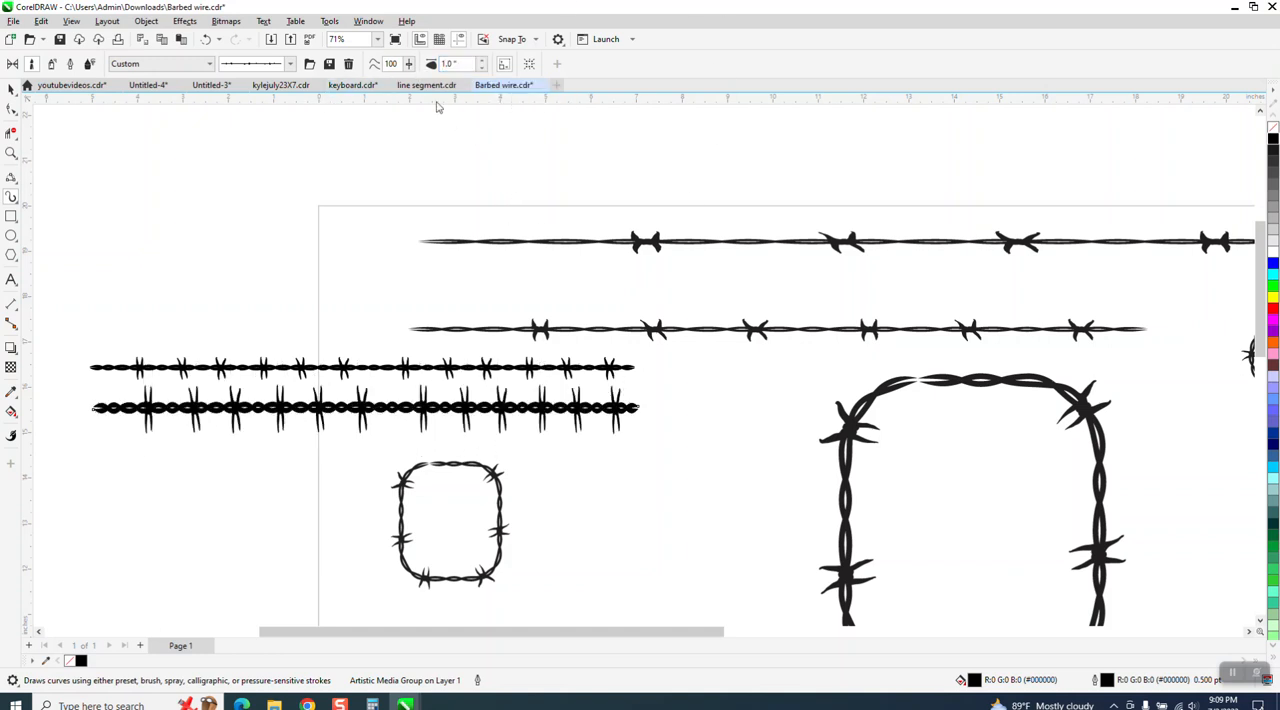
{"action": "left_click_drag", "start_coordinate": [460, 63], "coordinate": [393, 76]}
{"action": "type", "text": ".75"}
{"action": "key", "text": "Return"}
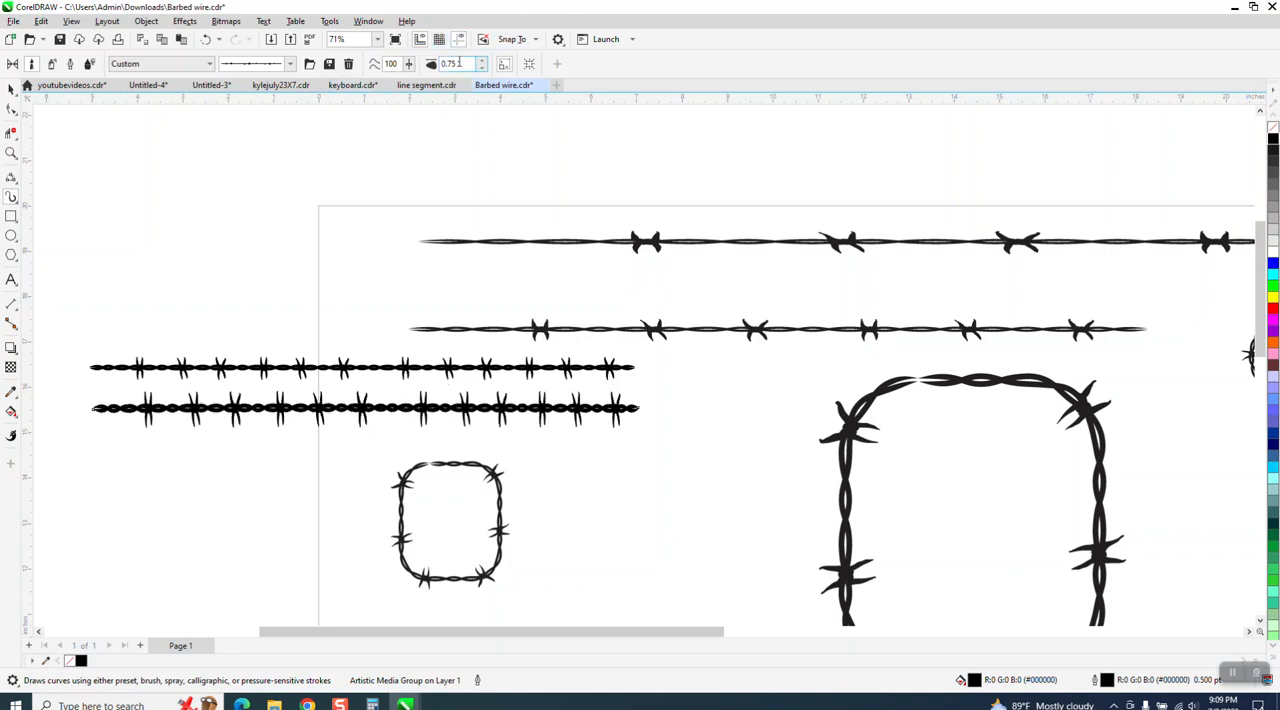
{"action": "left_click", "coordinate": [460, 64]}
{"action": "key", "text": "BackSpace"}
{"action": "key", "text": "Return"}
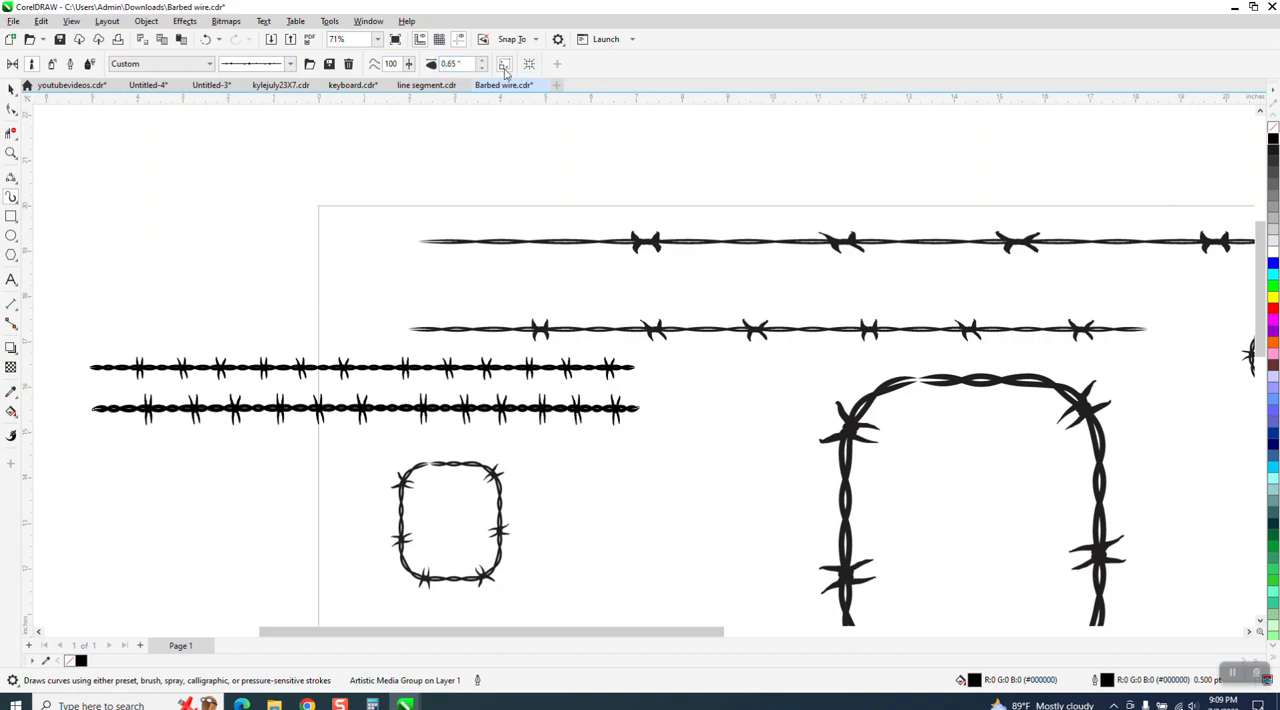
{"action": "left_click", "coordinate": [460, 64]}
{"action": "type", "text": ".5"}
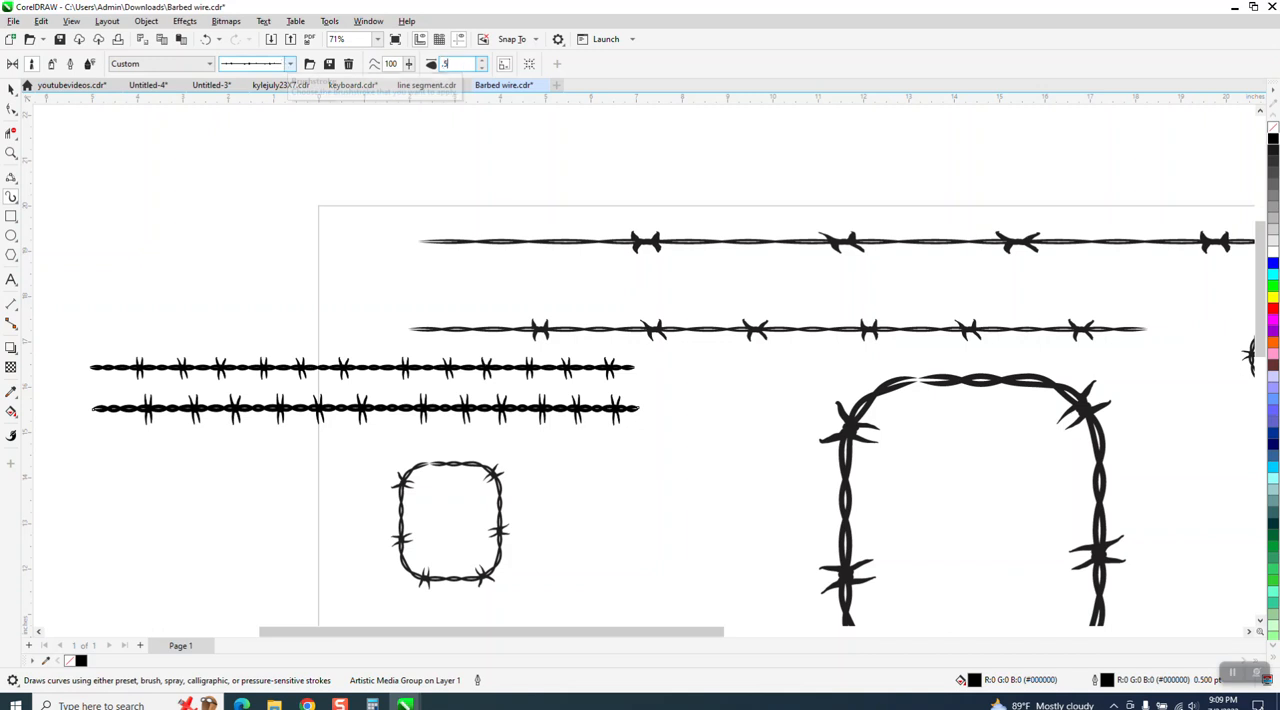
{"action": "key", "text": "Return"}
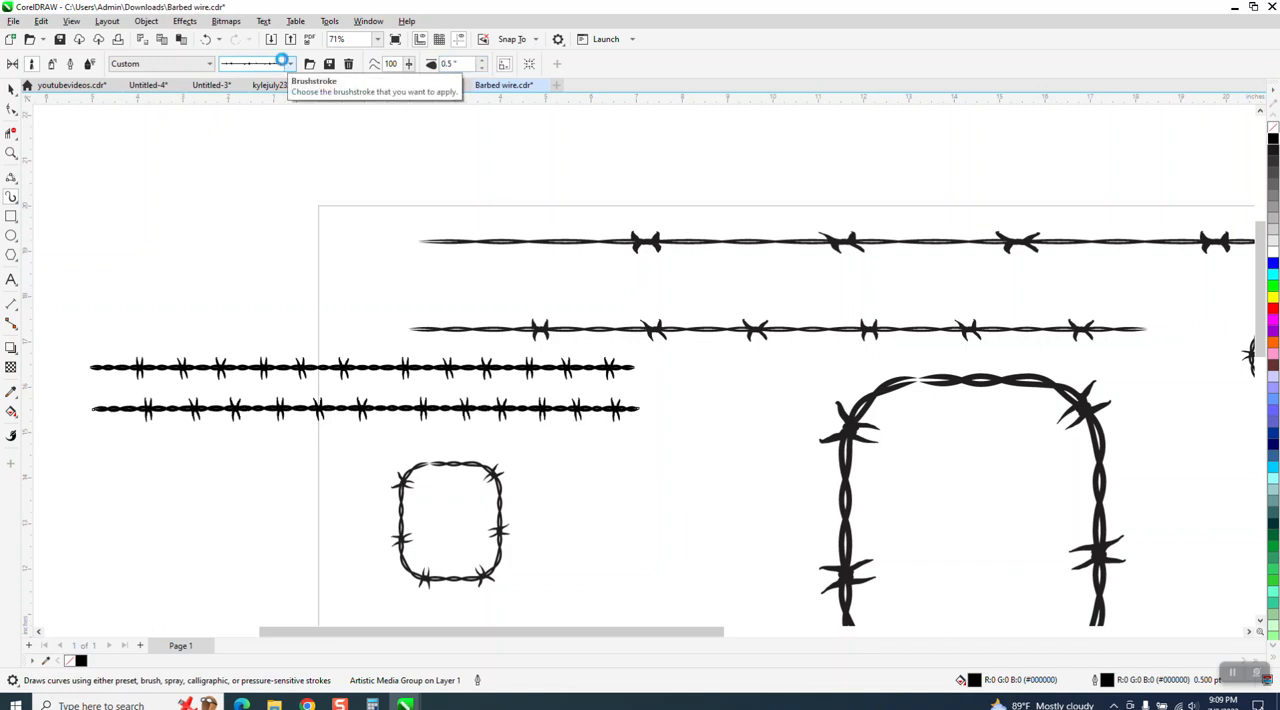
Zoom in on the two wires to compare them.
{"action": "left_click", "coordinate": [11, 152]}
{"action": "left_click_drag", "start_coordinate": [53, 355], "coordinate": [656, 425]}
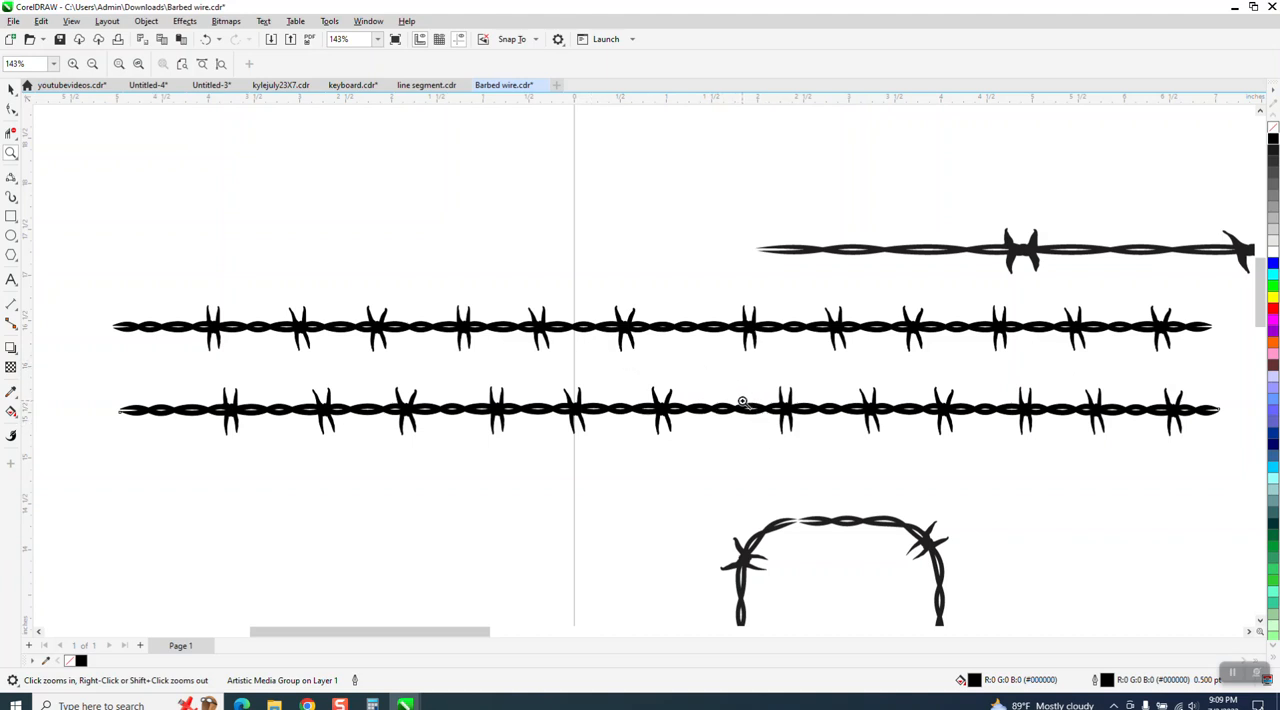
Undo the last several changes to the barbed wire strokes.
{"action": "left_click_drag", "start_coordinate": [630, 373], "coordinate": [745, 450]}
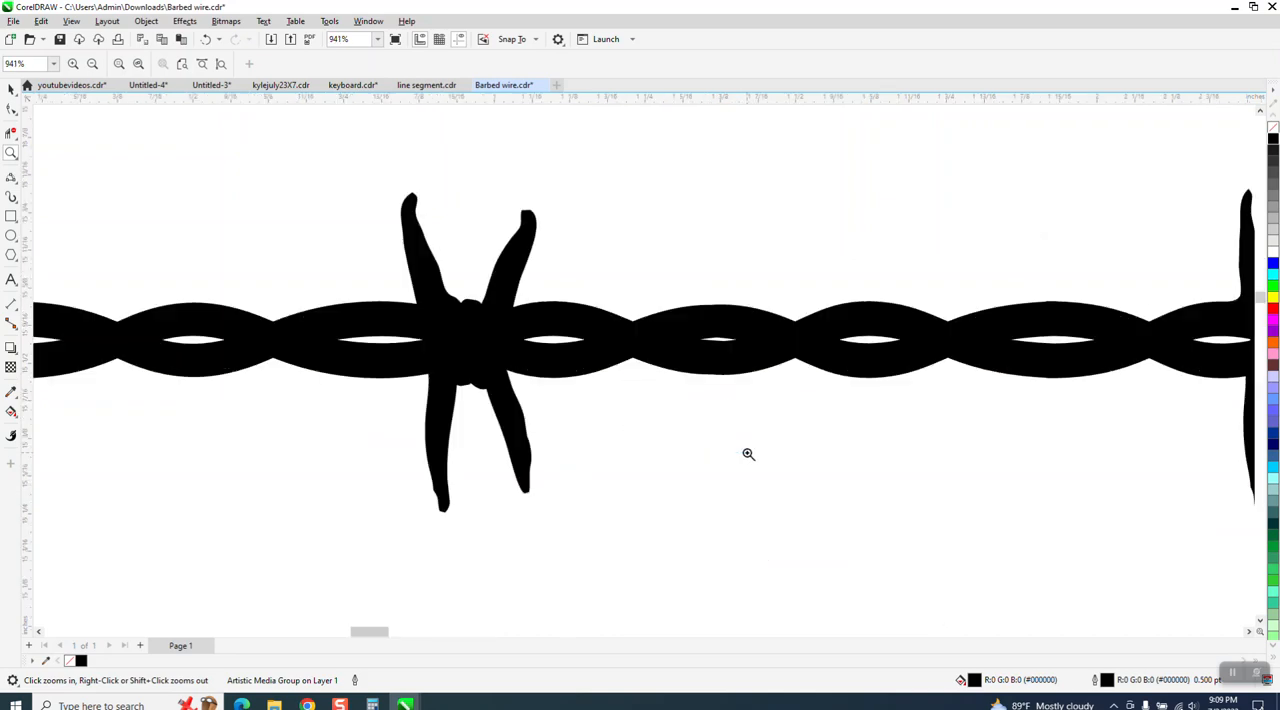
{"action": "scroll", "coordinate": [556, 420], "scroll_direction": "down", "scroll_amount": 5}
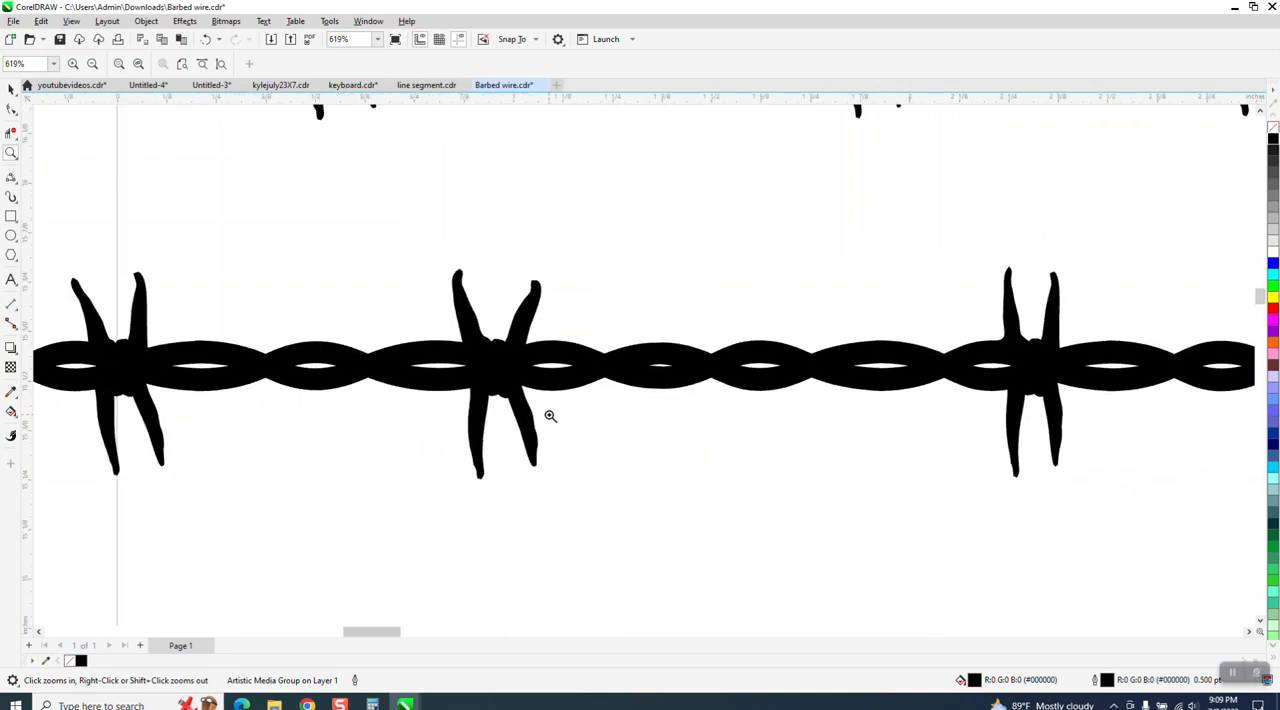
{"action": "scroll", "coordinate": [549, 412], "scroll_direction": "down", "scroll_amount": 4}
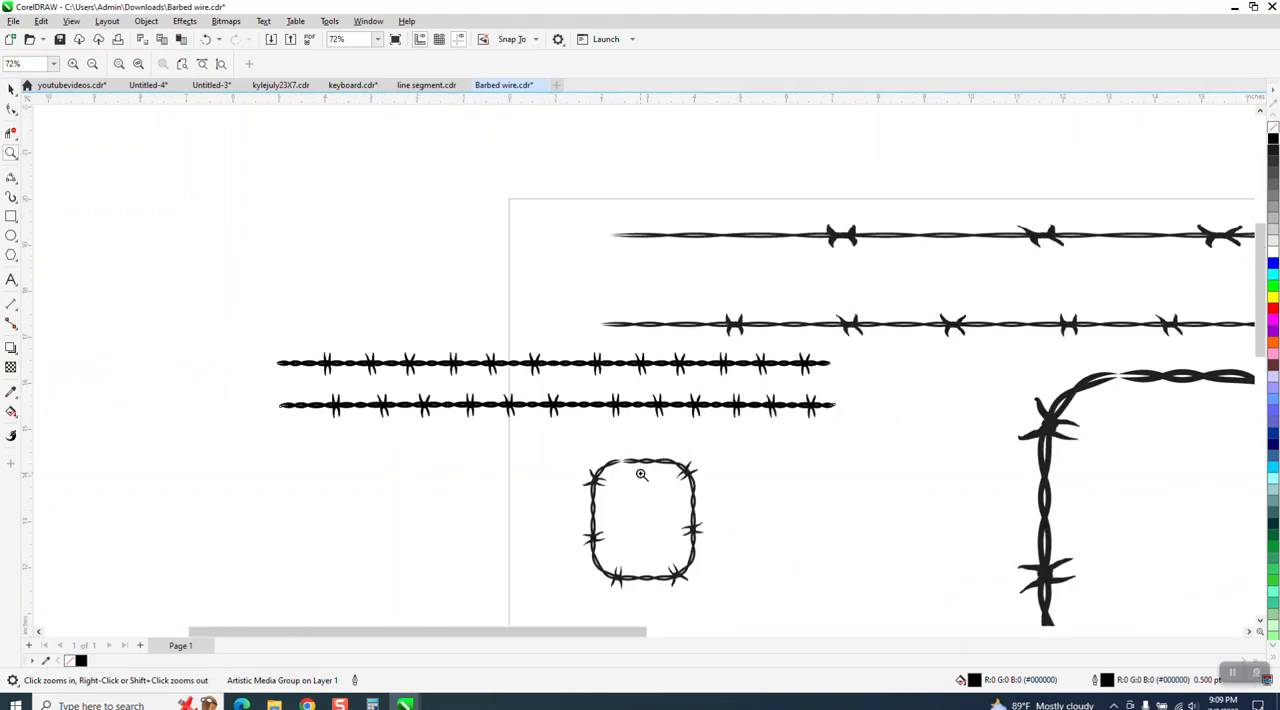
{"action": "left_click", "coordinate": [205, 40]}
{"action": "left_click", "coordinate": [205, 40]}
{"action": "left_click", "coordinate": [205, 40]}
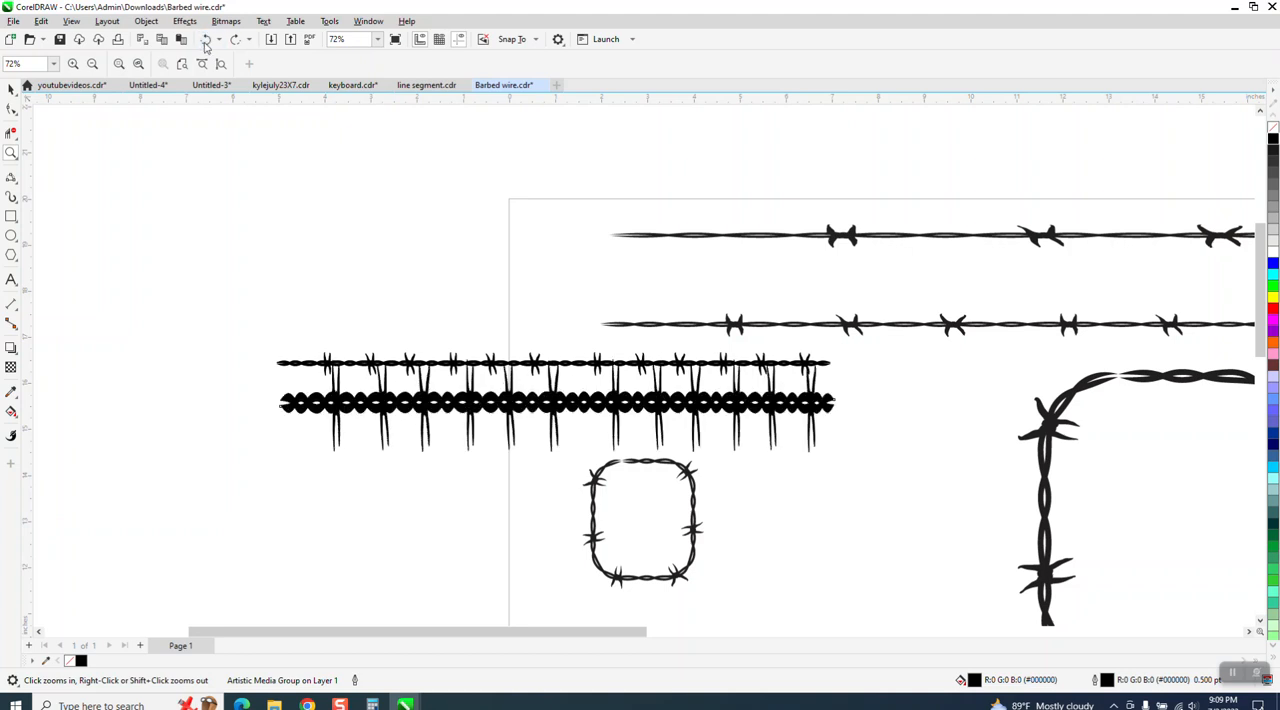
{"action": "left_click", "coordinate": [205, 40]}
{"action": "left_click", "coordinate": [205, 40]}
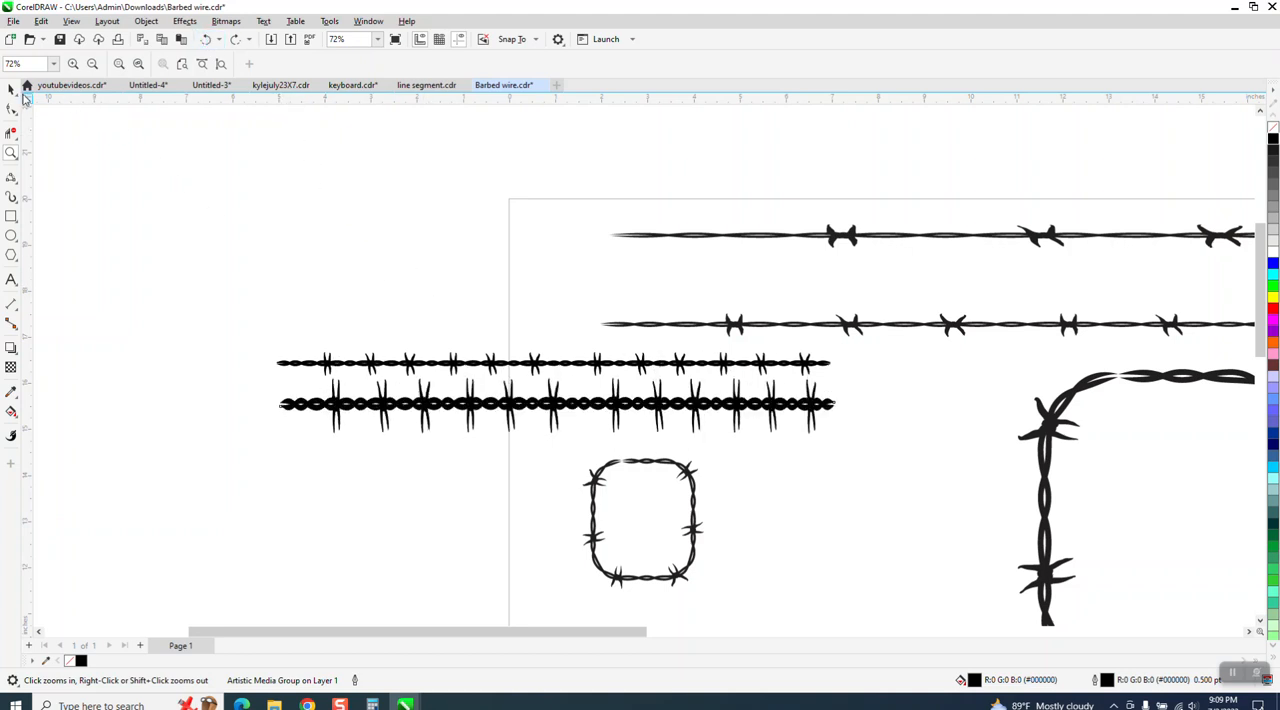
Move the original 12-inch barbed wire line up above the other wires.
{"action": "left_click", "coordinate": [11, 89]}
{"action": "left_click_drag", "start_coordinate": [511, 366], "coordinate": [372, 180]}
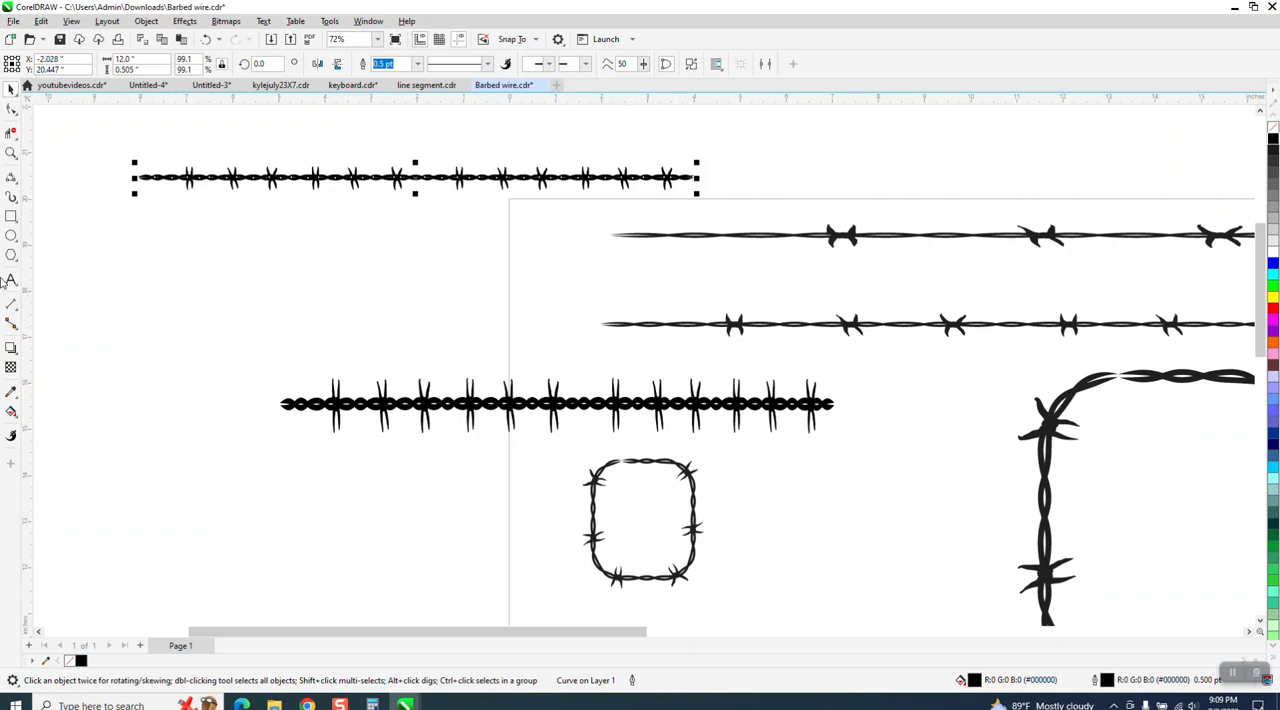
Draw a circle about 3.6 inches across and convert it to curves.
{"action": "left_click", "coordinate": [11, 236]}
{"action": "left_click_drag", "start_coordinate": [284, 243], "coordinate": [130, 410]}
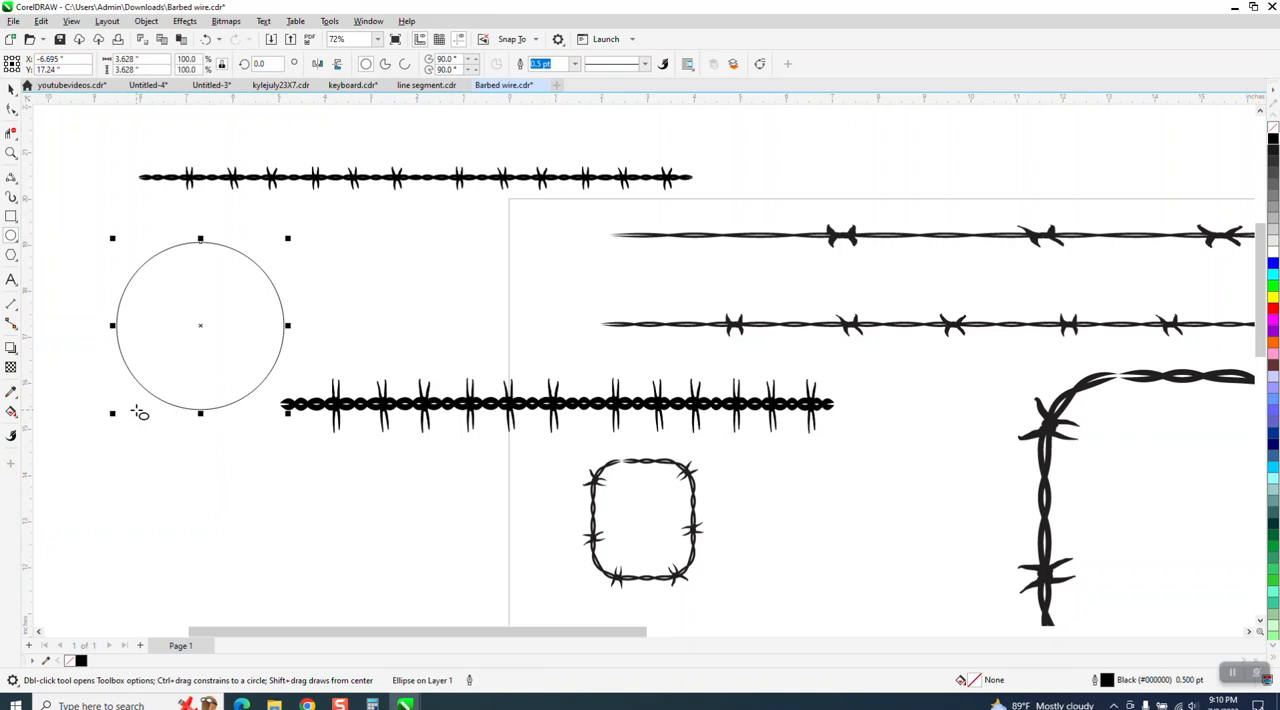
{"action": "left_click", "coordinate": [148, 21]}
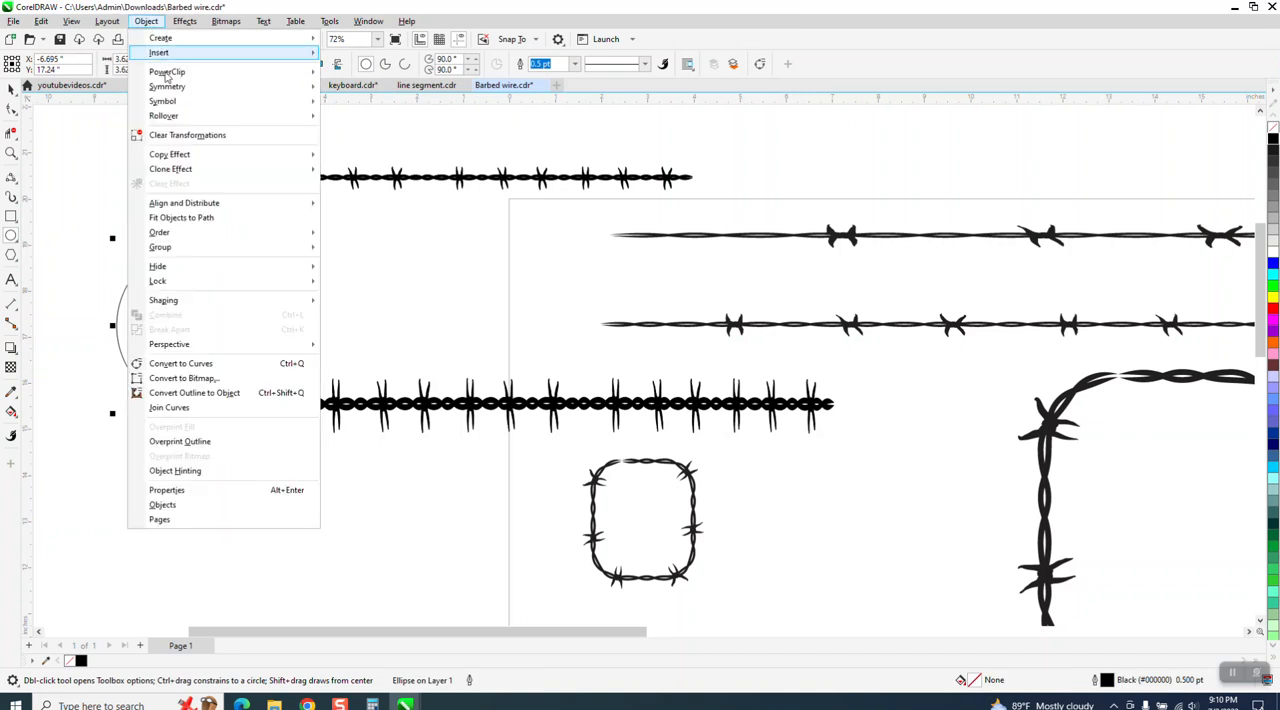
{"action": "left_click", "coordinate": [200, 365]}
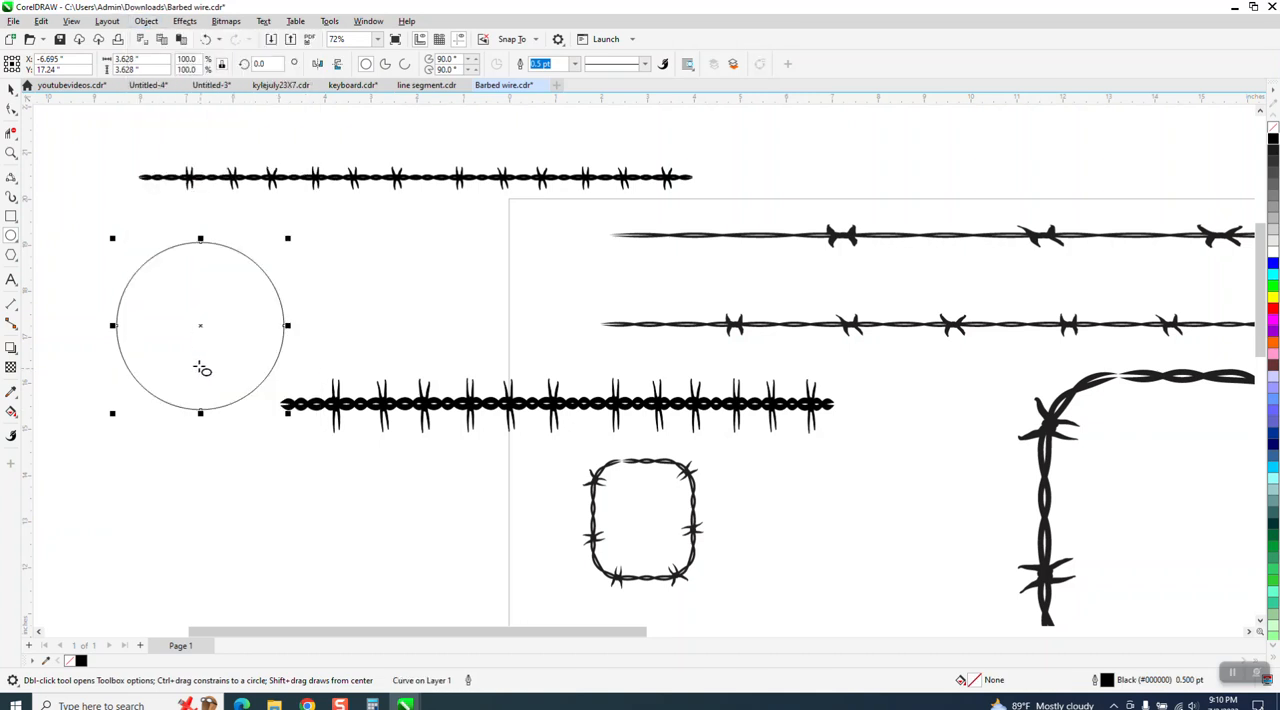
Open the Properties docker's curve details and enlarge the circle to about 3.8 inches across.
{"action": "left_click", "coordinate": [368, 21]}
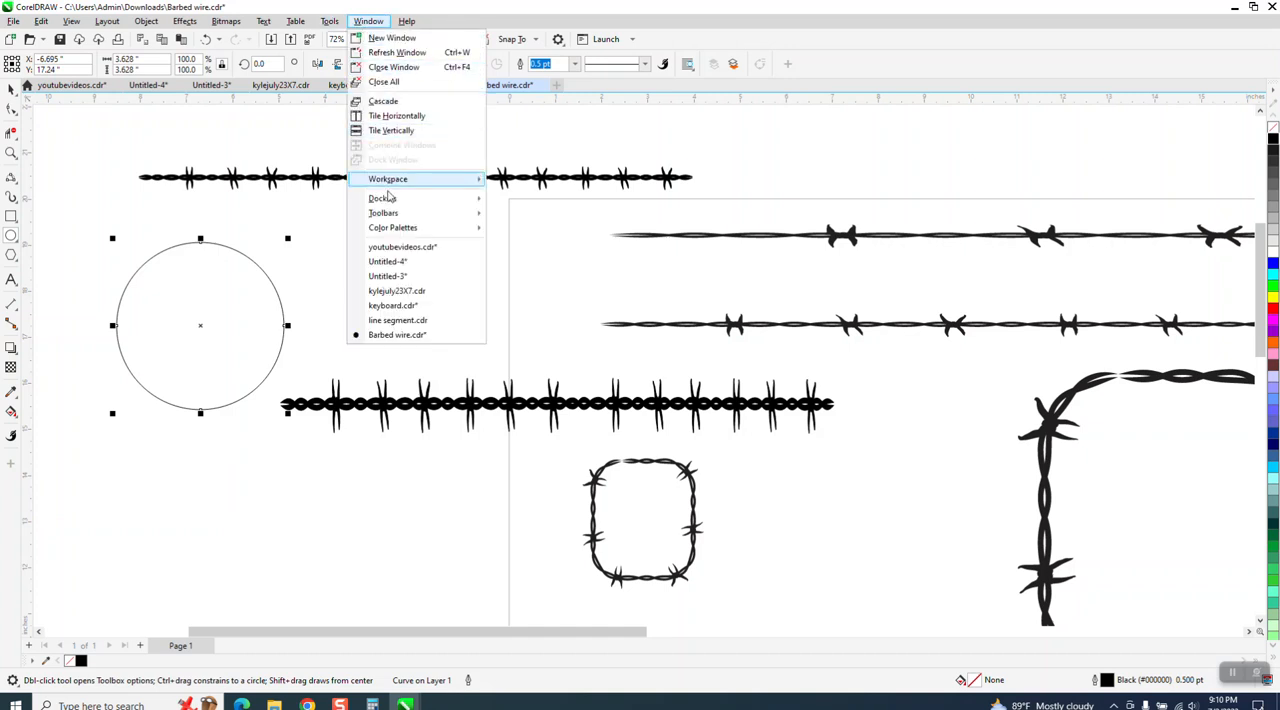
{"action": "mouse_move", "coordinate": [380, 198]}
{"action": "left_click", "coordinate": [531, 133]}
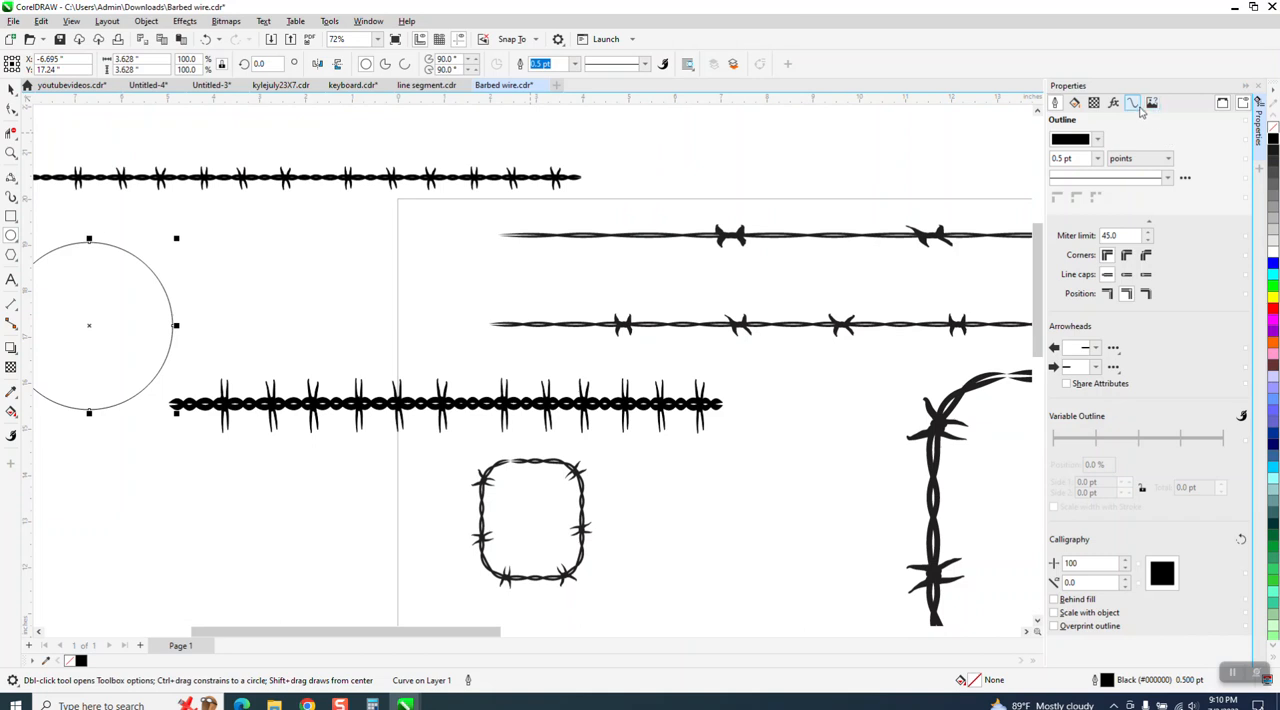
{"action": "left_click", "coordinate": [1134, 104]}
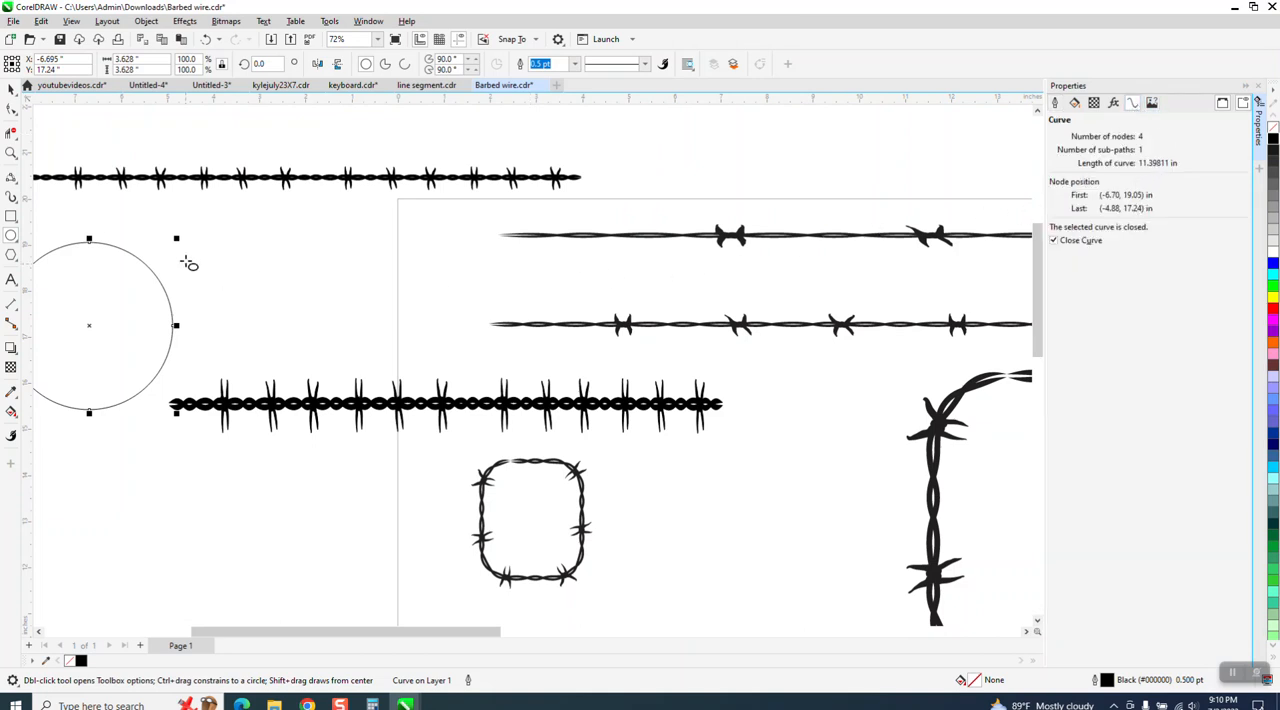
{"action": "left_click_drag", "start_coordinate": [176, 238], "coordinate": [190, 227]}
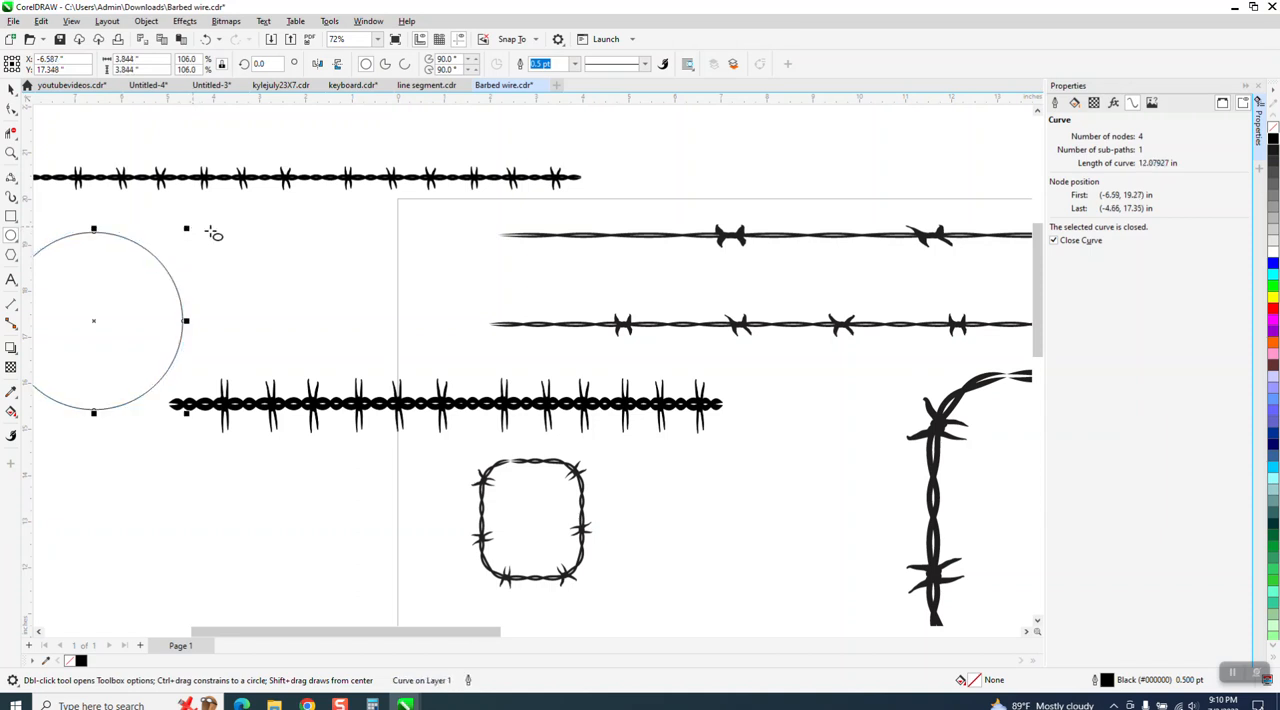
{"action": "scroll", "coordinate": [480, 237], "scroll_direction": "down", "scroll_amount": 2}
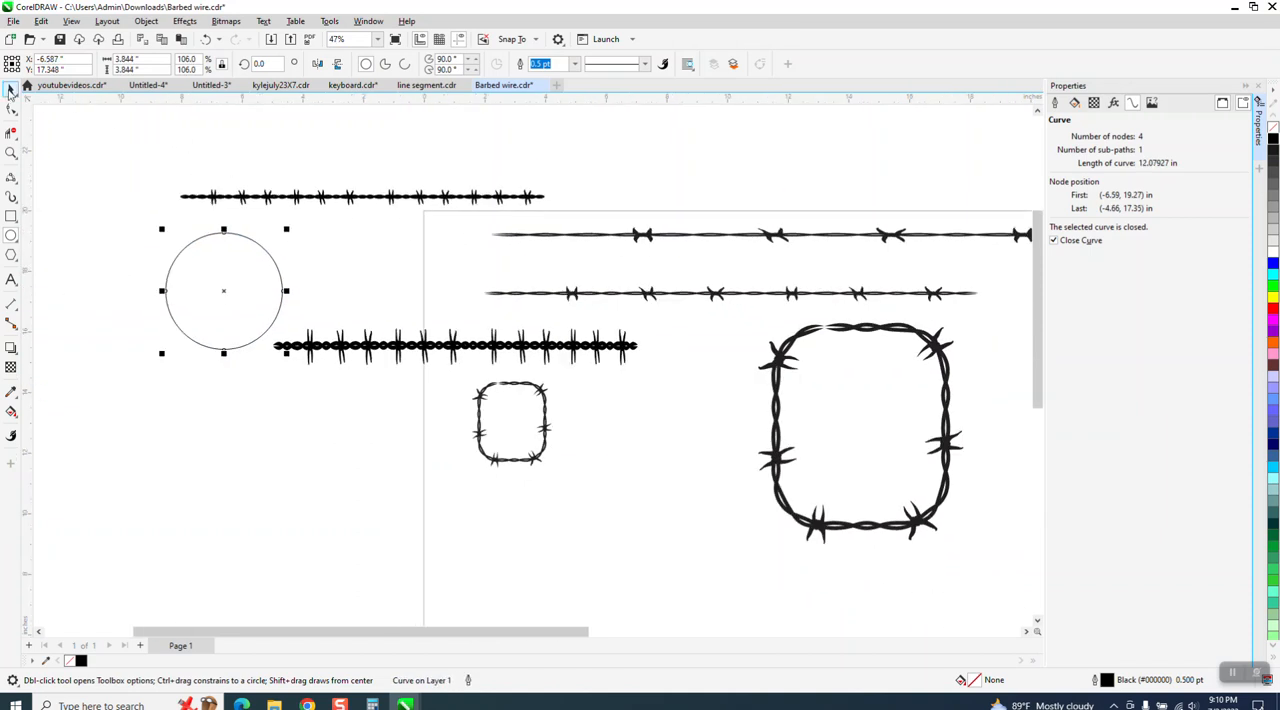
Apply the saved barbed wire Artistic Media stroke to the circle.
{"action": "left_click", "coordinate": [320, 198]}
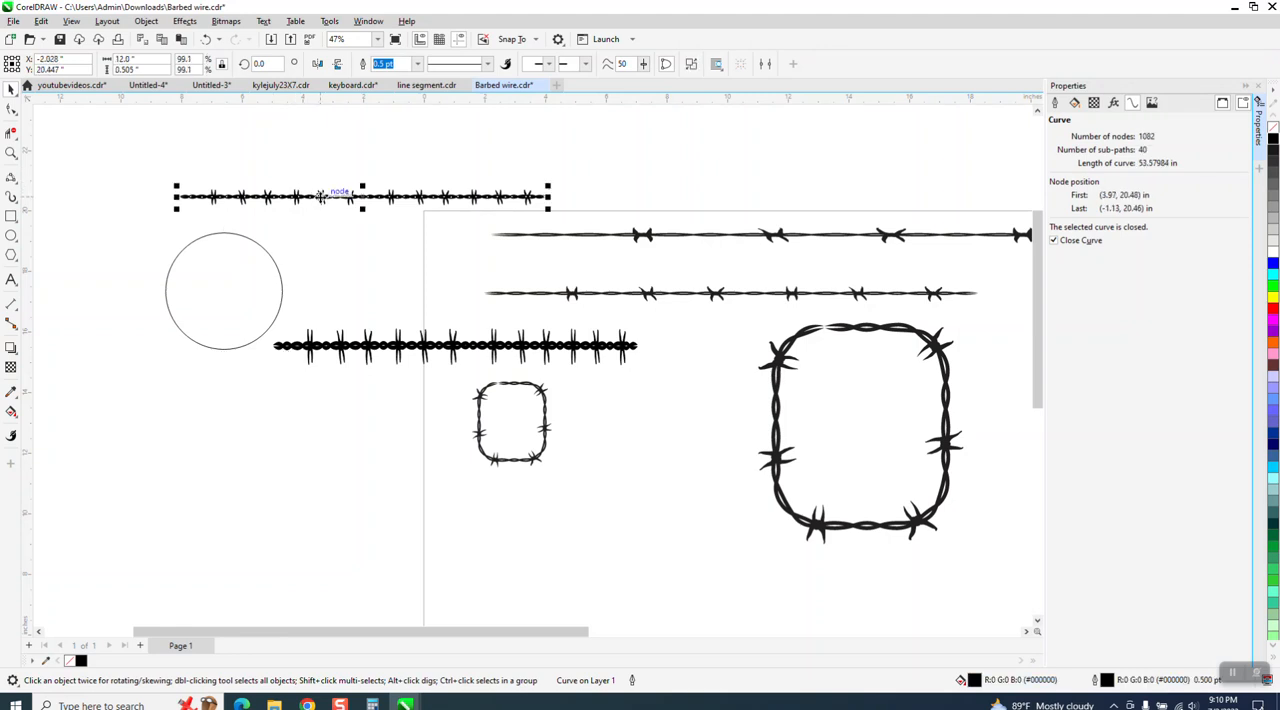
{"action": "left_click", "coordinate": [11, 197]}
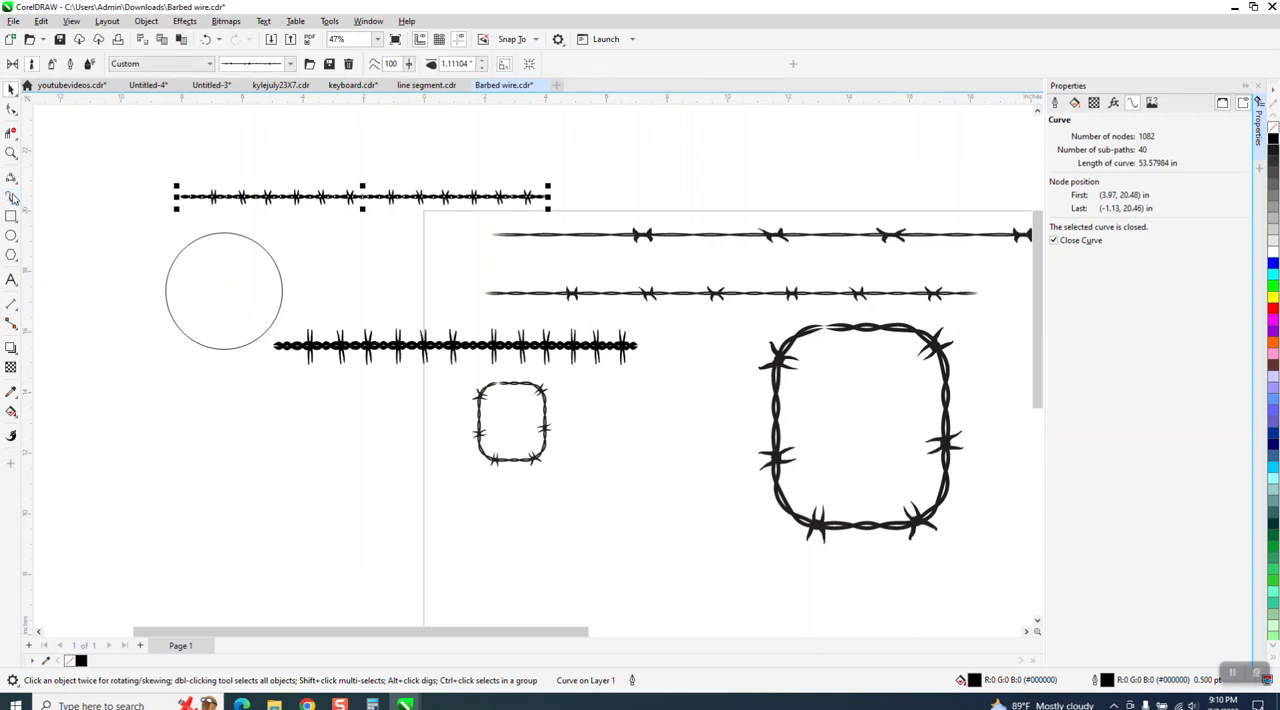
{"action": "left_click", "coordinate": [290, 64]}
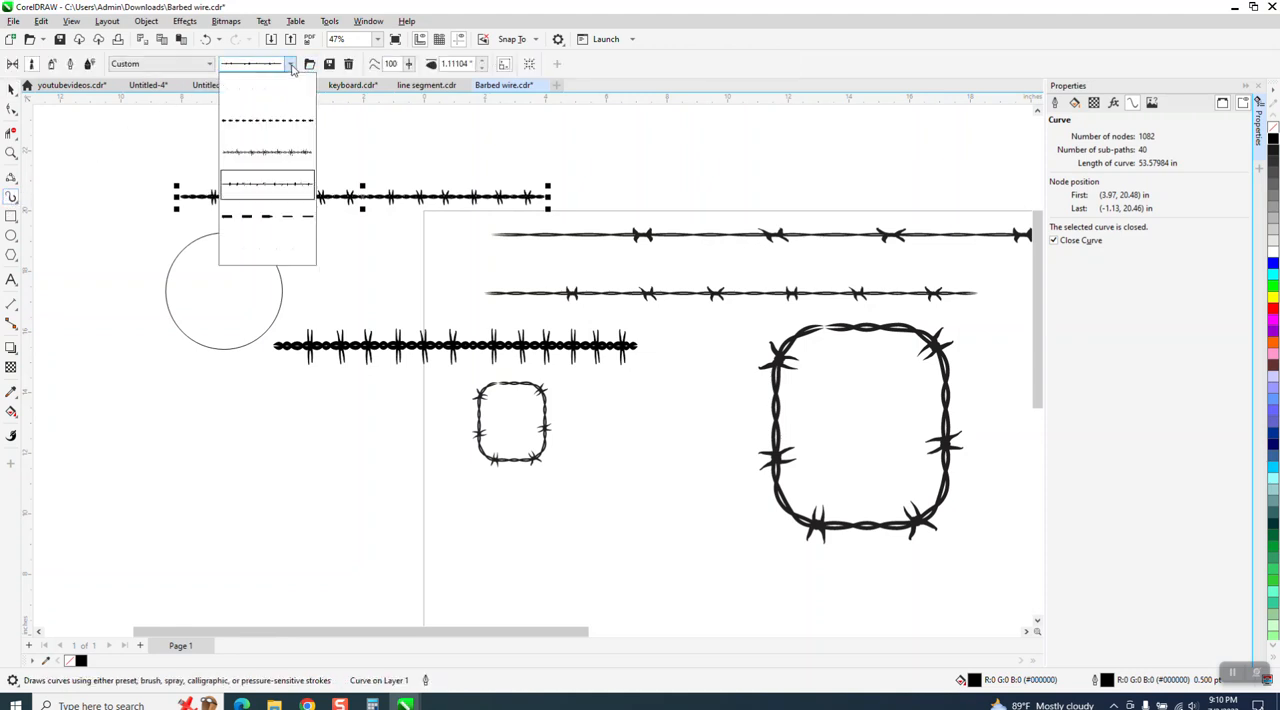
{"action": "left_click", "coordinate": [279, 156]}
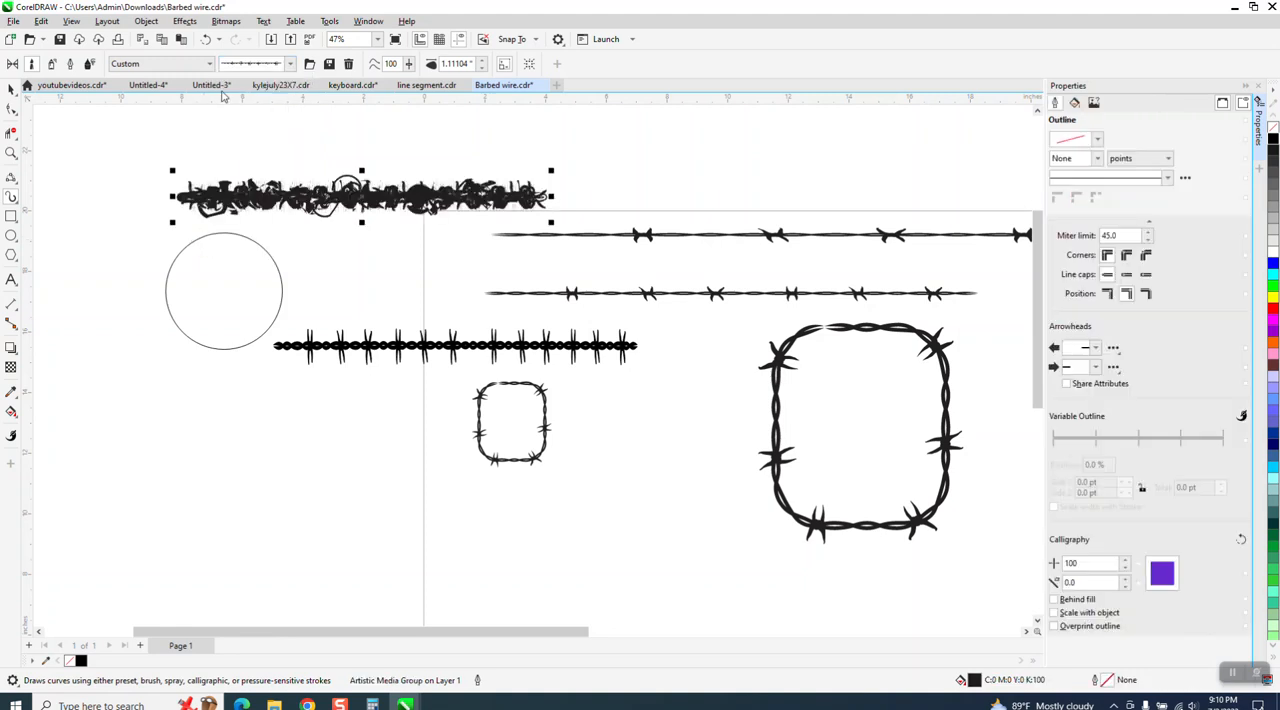
{"action": "left_click", "coordinate": [250, 245]}
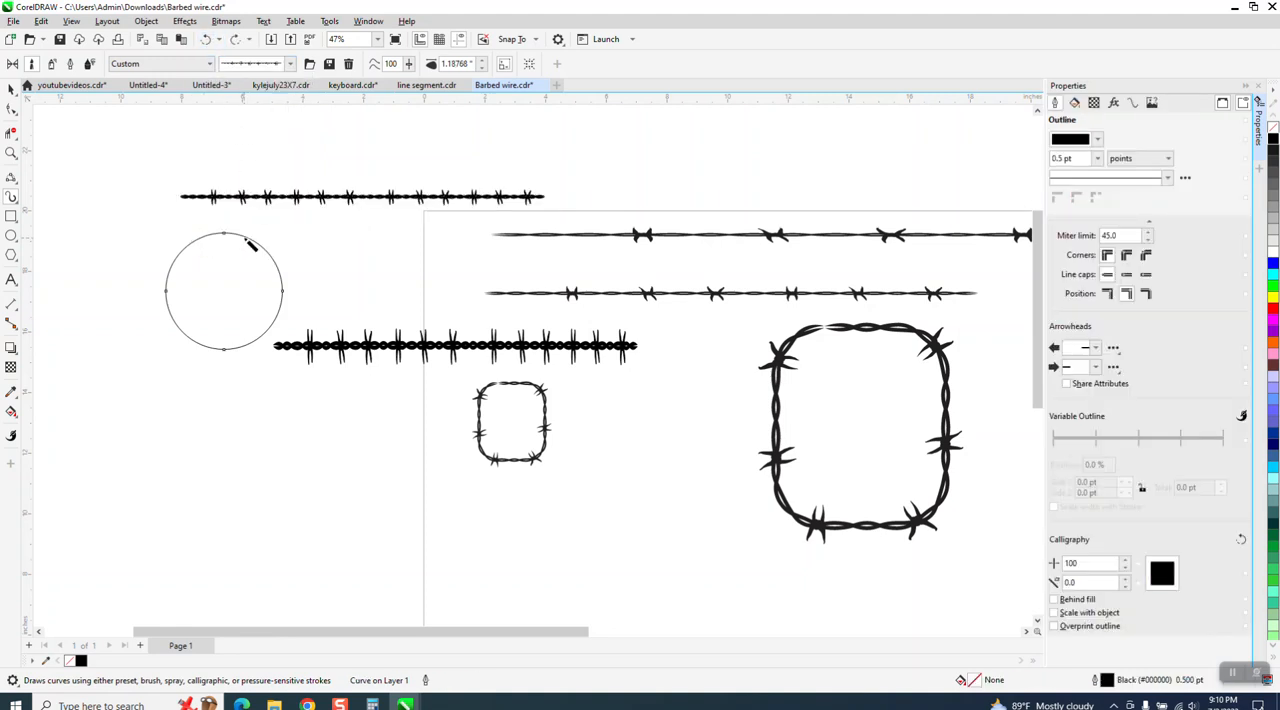
{"action": "left_click", "coordinate": [481, 66]}
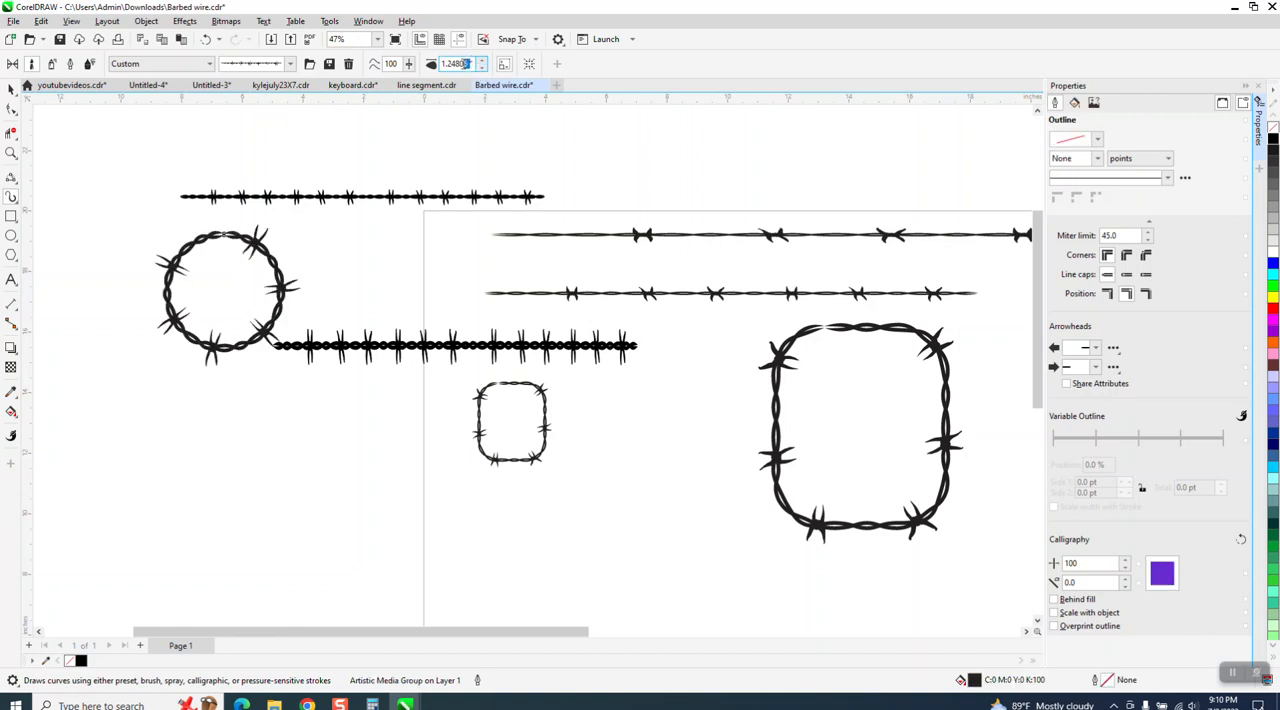
Set the circle's barbed wire stroke width to 0.75 inches.
{"action": "left_click_drag", "start_coordinate": [466, 64], "coordinate": [284, 88]}
{"action": "type", "text": ".75"}
{"action": "key", "text": "Return"}
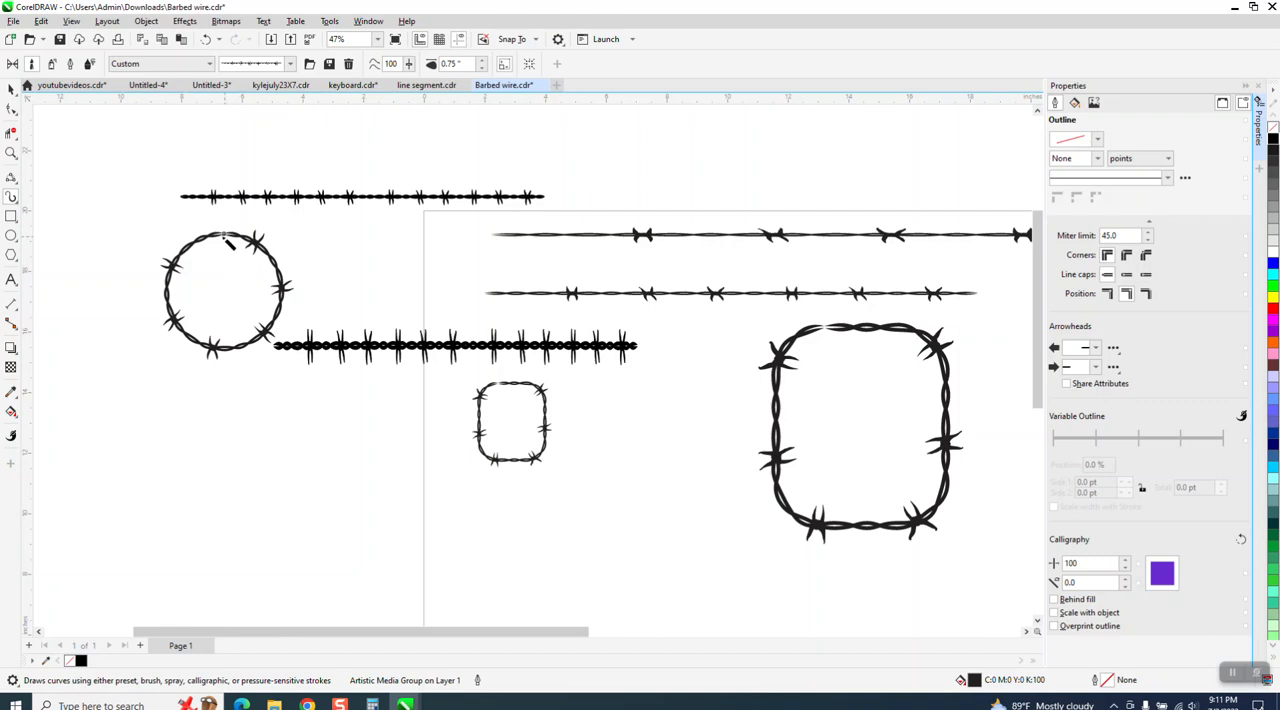
Zoom in to inspect where the barbed wire stroke joins on the circle.
{"action": "left_click", "coordinate": [11, 152]}
{"action": "left_click_drag", "start_coordinate": [194, 220], "coordinate": [282, 276]}
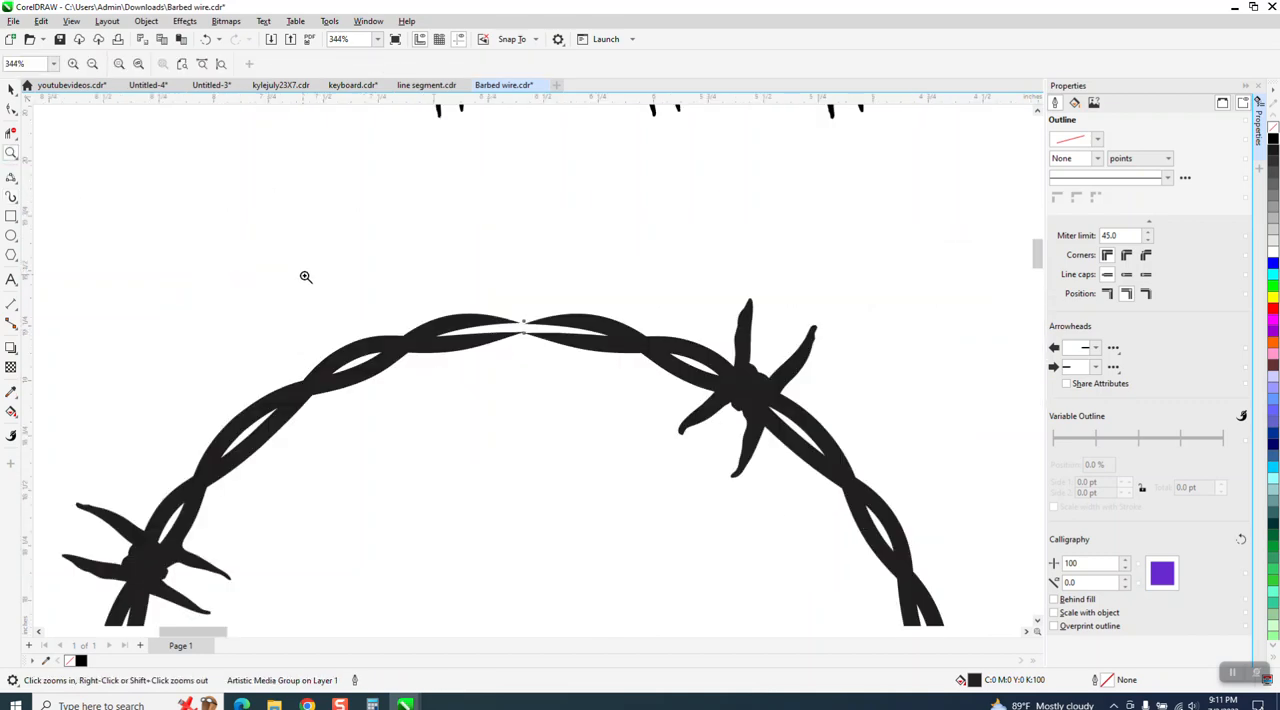
{"action": "scroll", "coordinate": [502, 325], "scroll_direction": "down", "scroll_amount": 6}
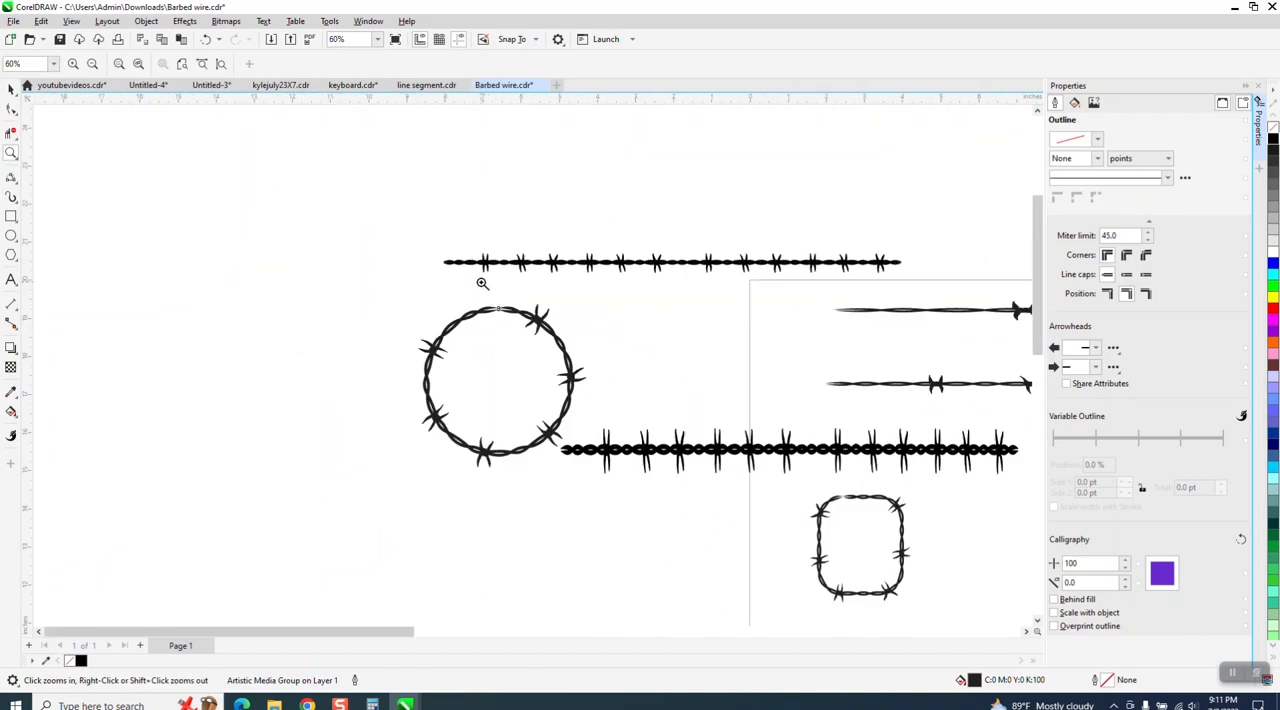
{"action": "scroll", "coordinate": [470, 290], "scroll_direction": "down", "scroll_amount": 1}
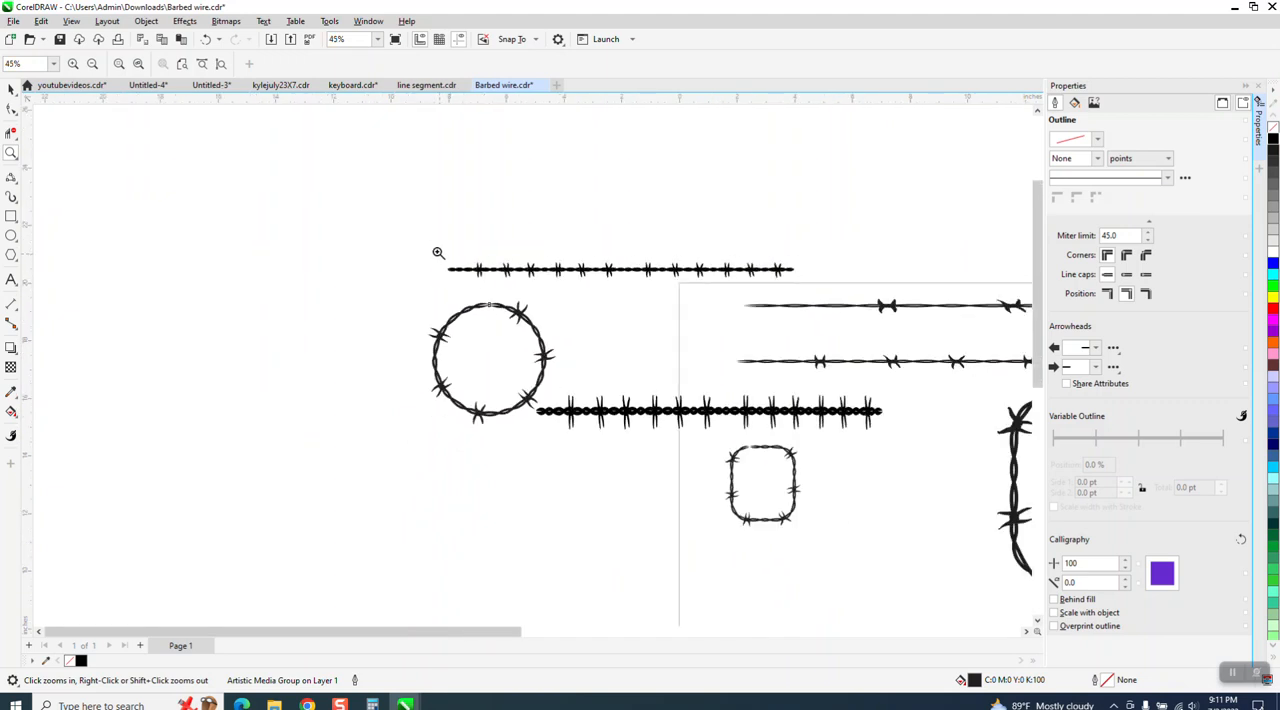
{"action": "left_click_drag", "start_coordinate": [424, 244], "coordinate": [894, 524]}
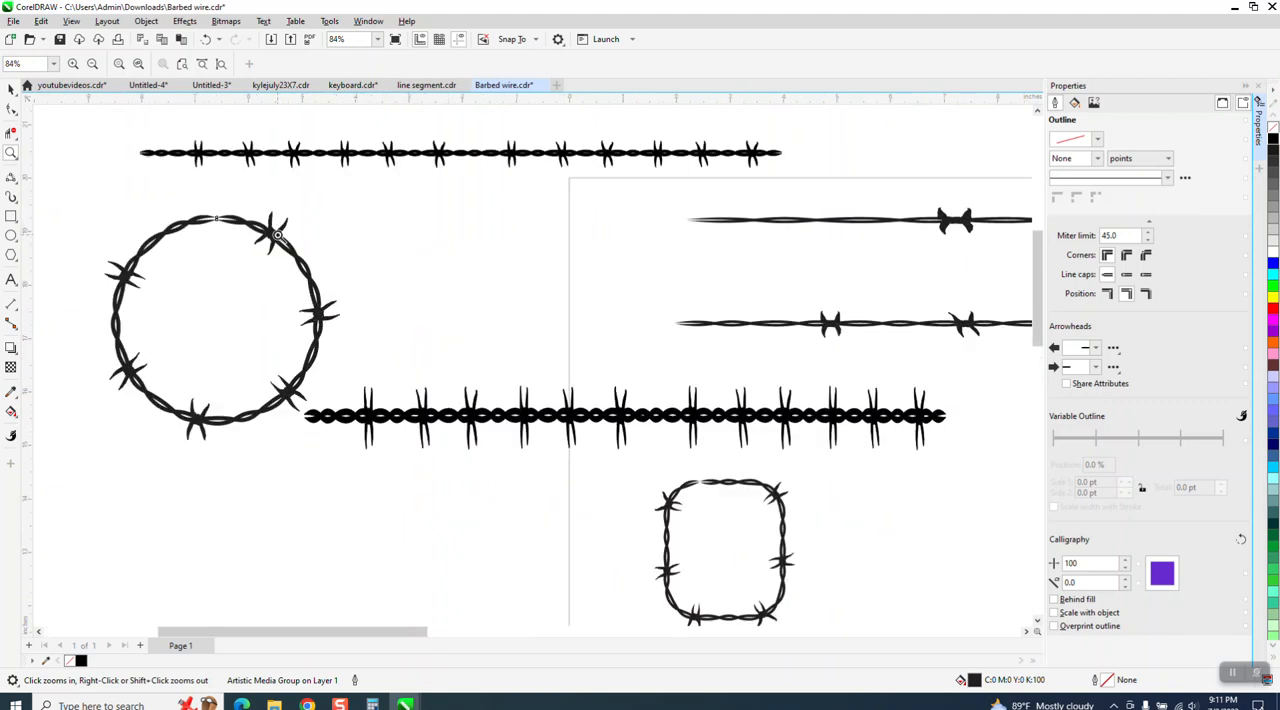
{"action": "scroll", "coordinate": [623, 302], "scroll_direction": "down", "scroll_amount": 4}
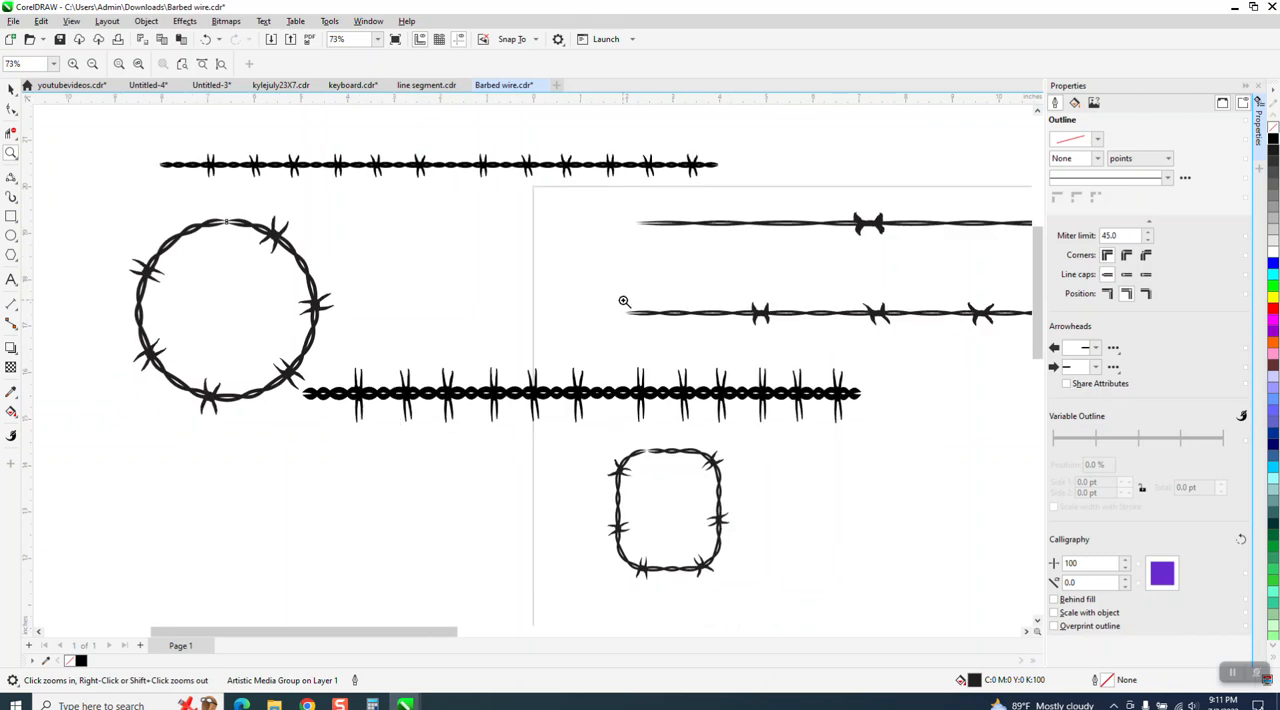